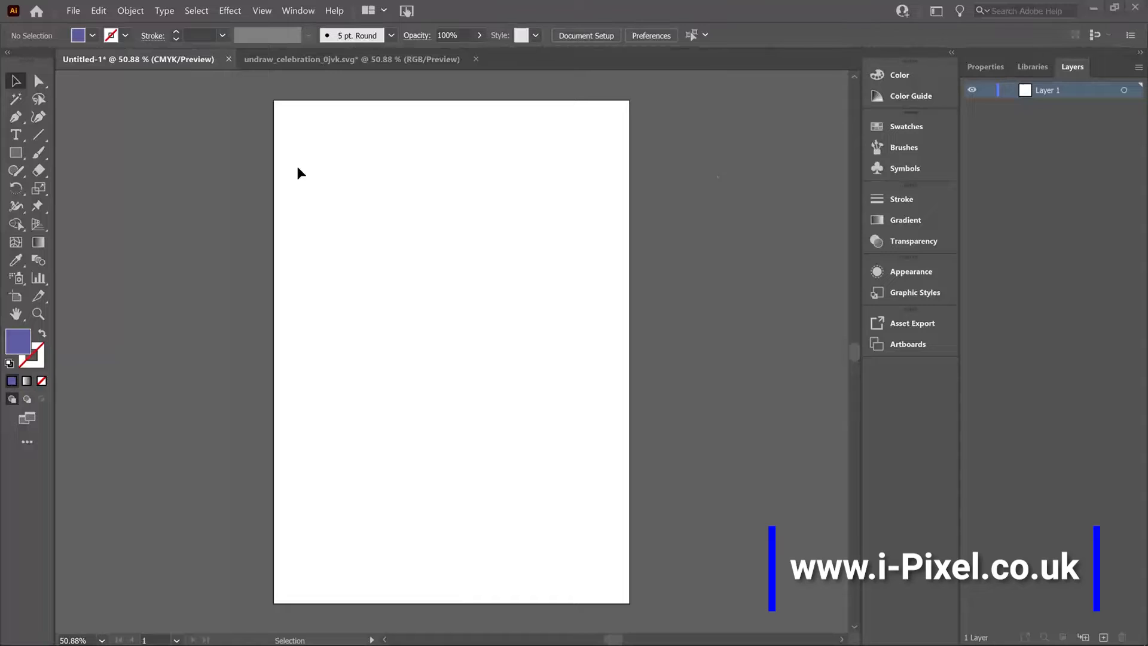
Activate the standard Type tool and look through its area, path, vertical and touch variants.
left_click(22, 134)
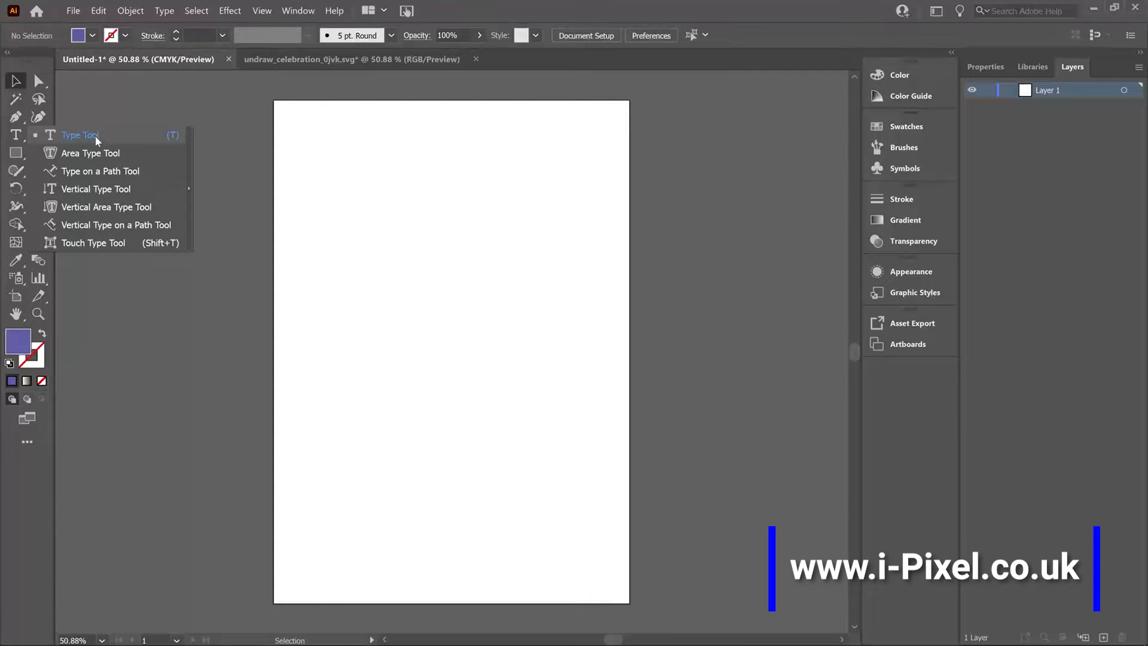
left_click(20, 139)
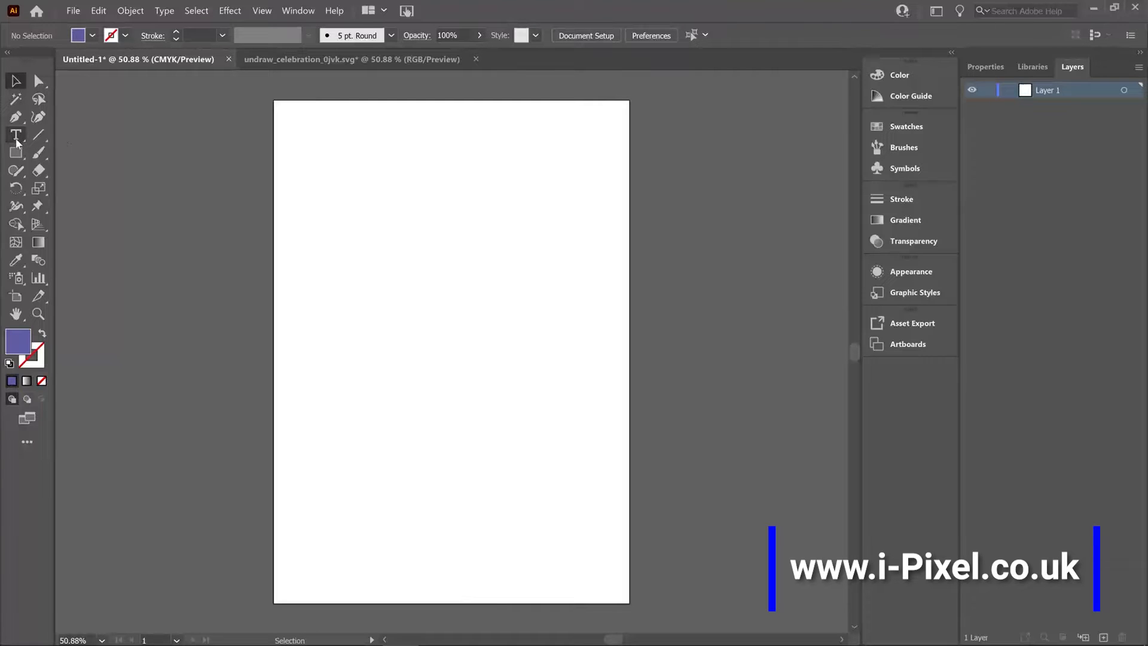
left_click(18, 142)
left_click(18, 141)
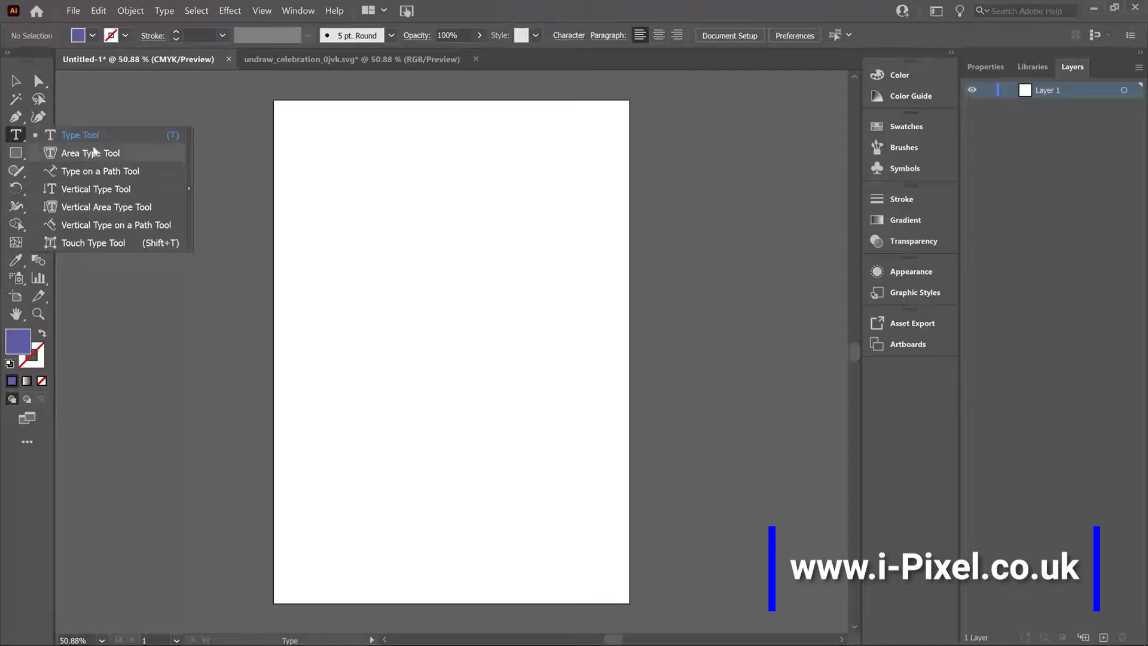
Open the Character panel group and dock it in the collapsed panel column beneath Artboards.
left_click(302, 12)
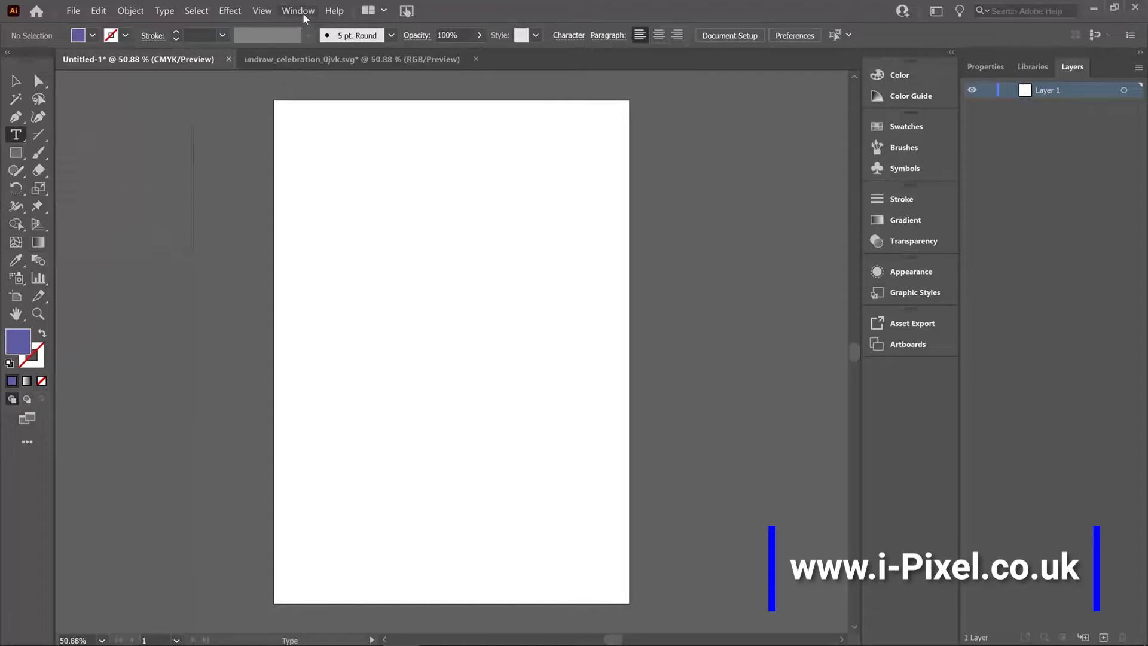
left_click(303, 12)
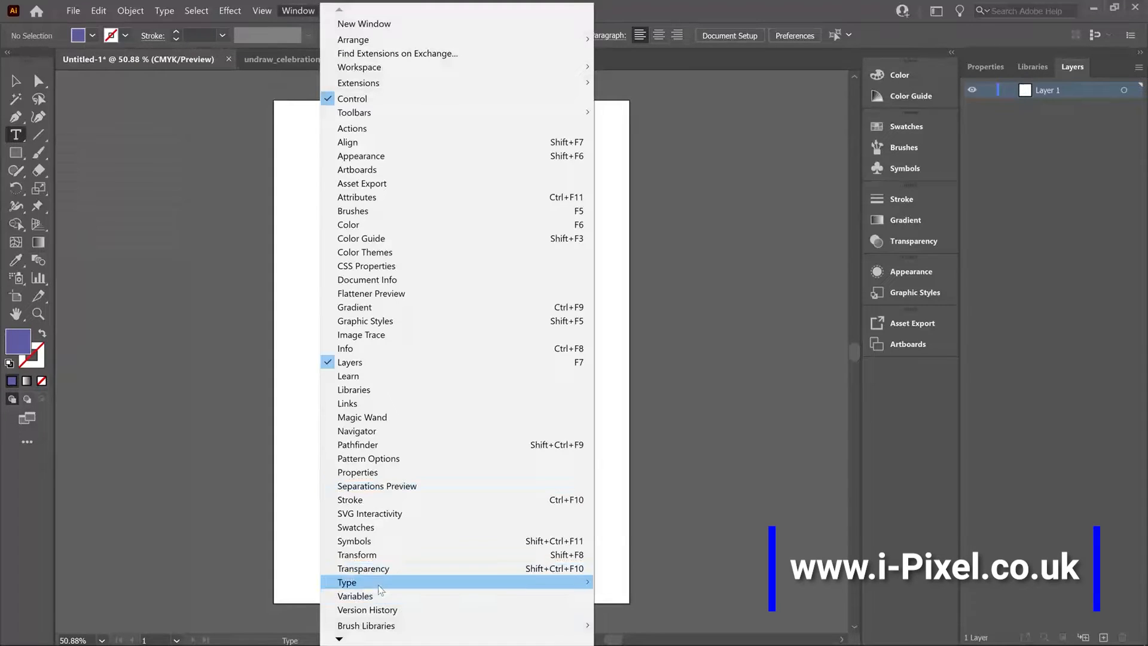
mouse_move(378, 583)
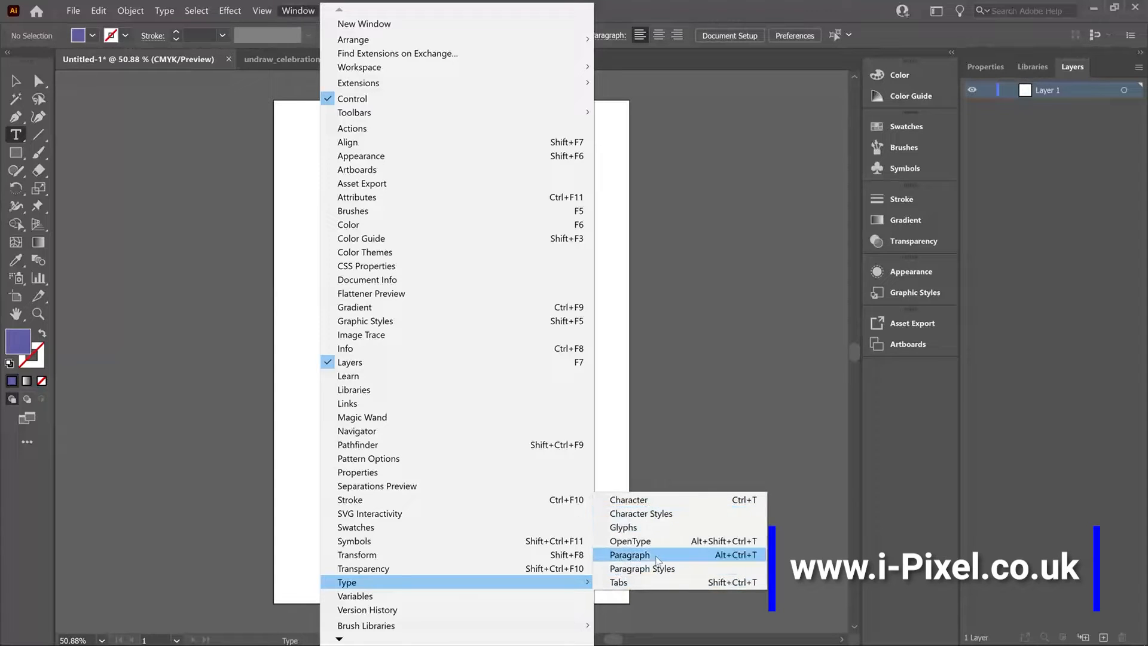
left_click(647, 499)
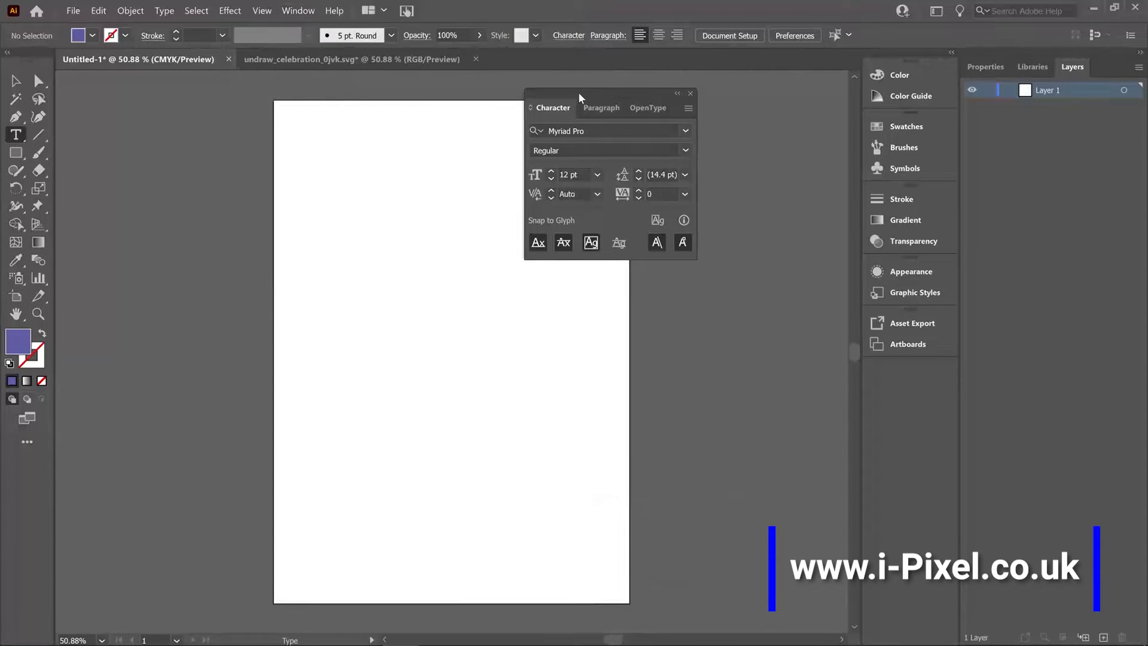
left_click_drag(579, 92, 819, 392)
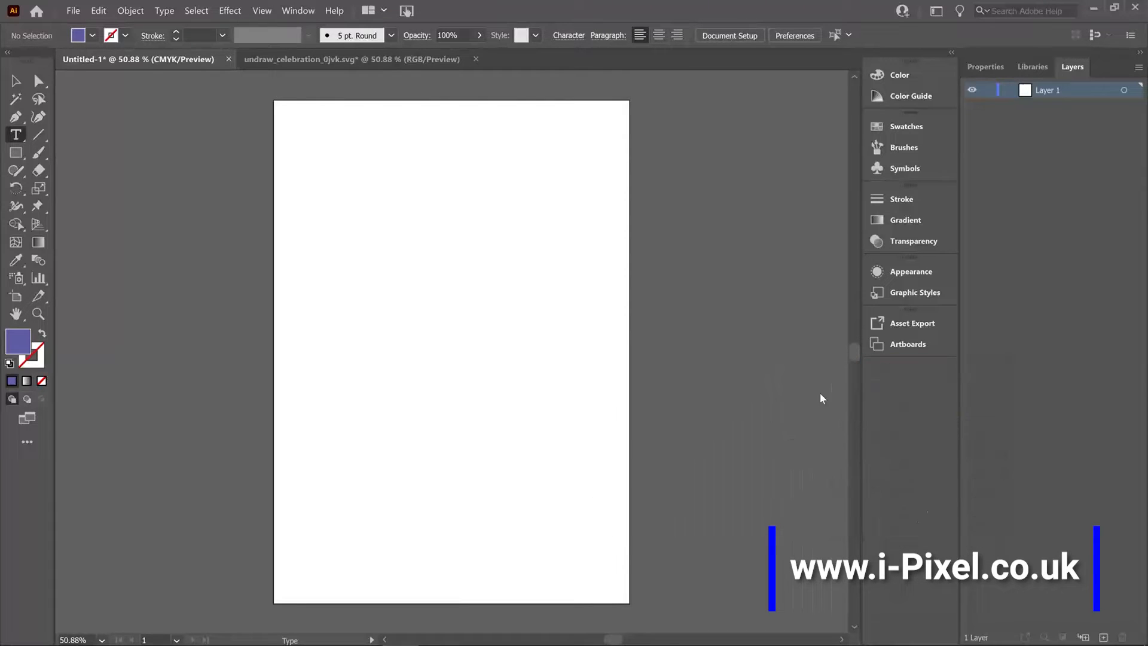
Remove the OpenType panel from the docked group, keeping Character and Paragraph.
left_click(906, 419)
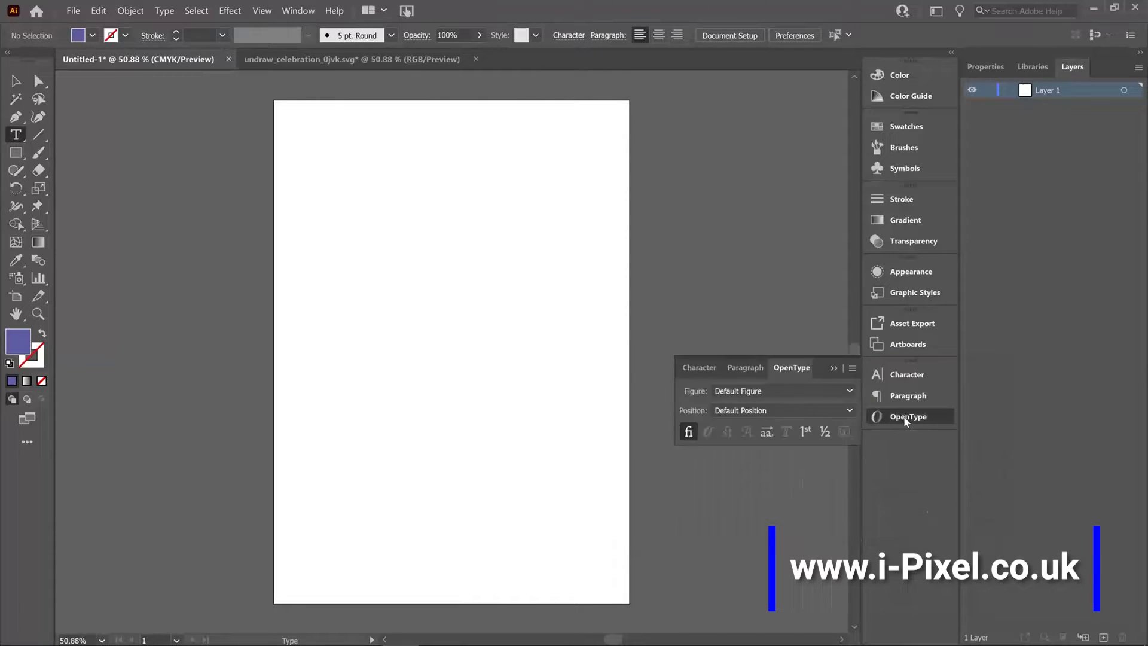
right_click(907, 419)
left_click(930, 424)
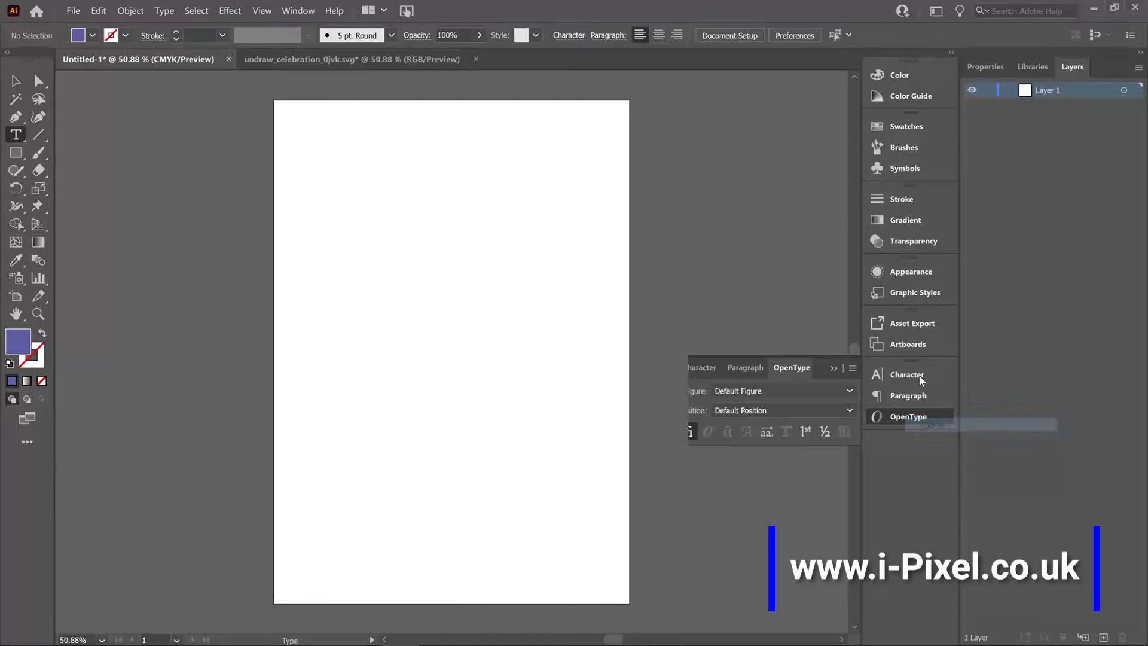
Expand the Character panel to show its full set of options.
left_click(907, 375)
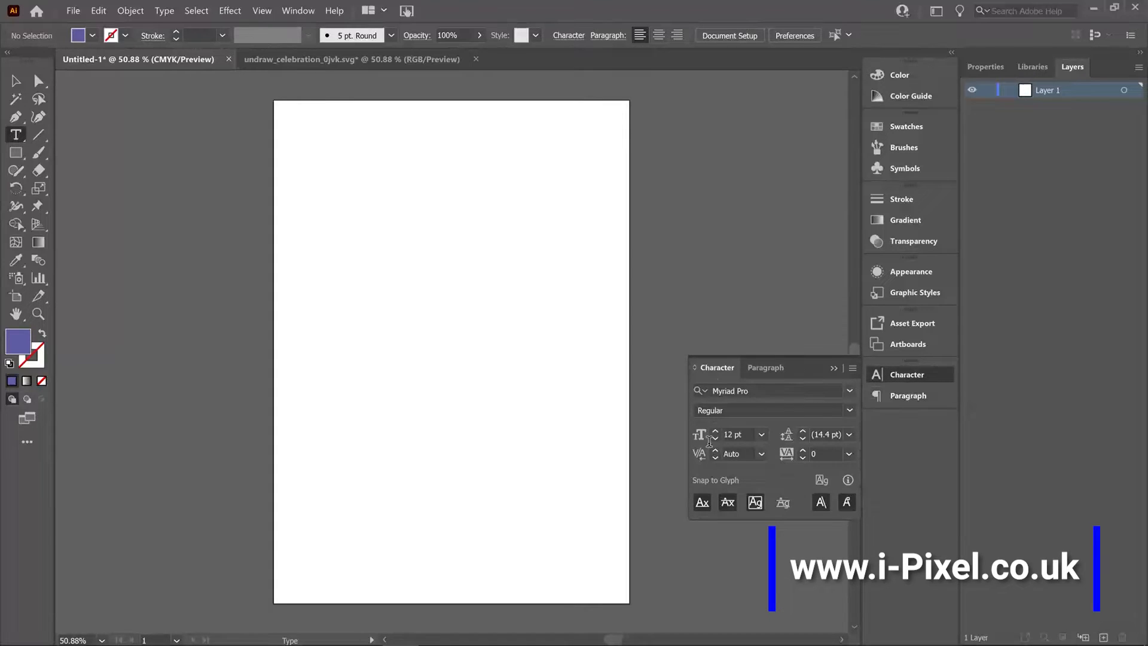
left_click(853, 371)
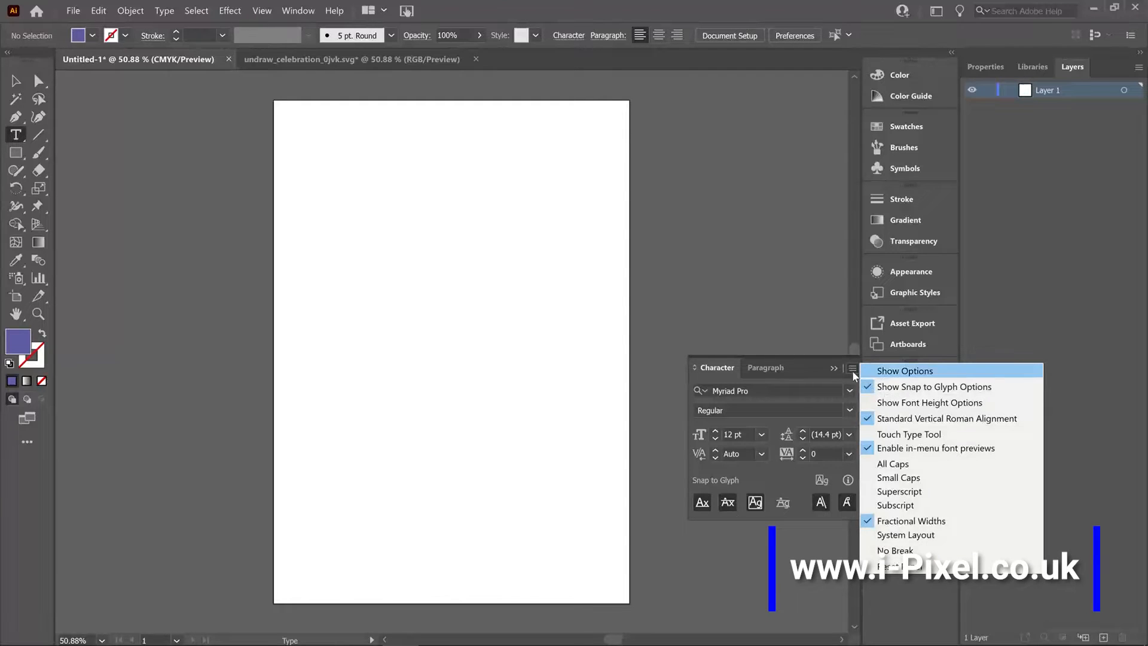
left_click(852, 371)
left_click(853, 369)
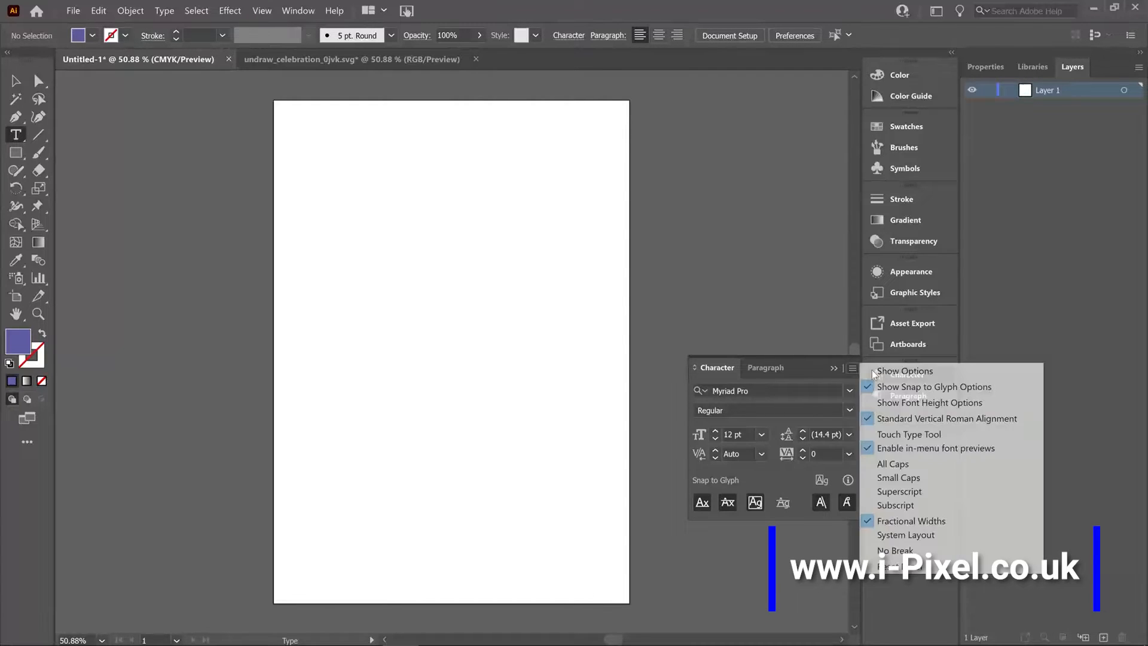
left_click(878, 369)
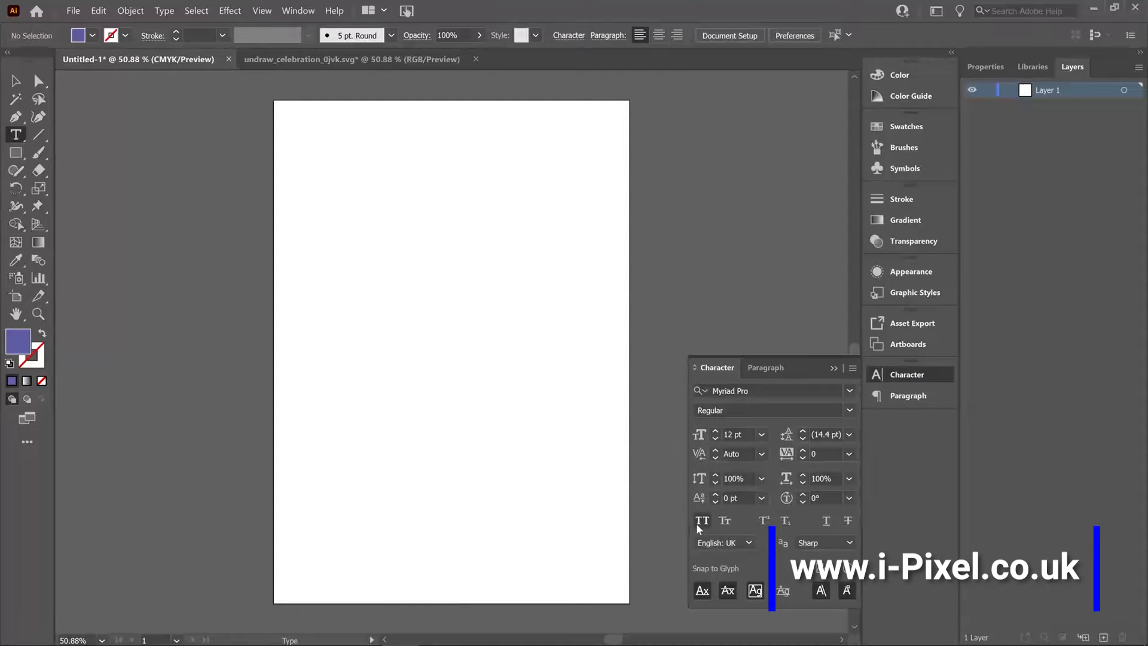
Examine the caps and superscript options and the paragraph alignment and indent settings, ending on the character settings.
left_click(697, 521)
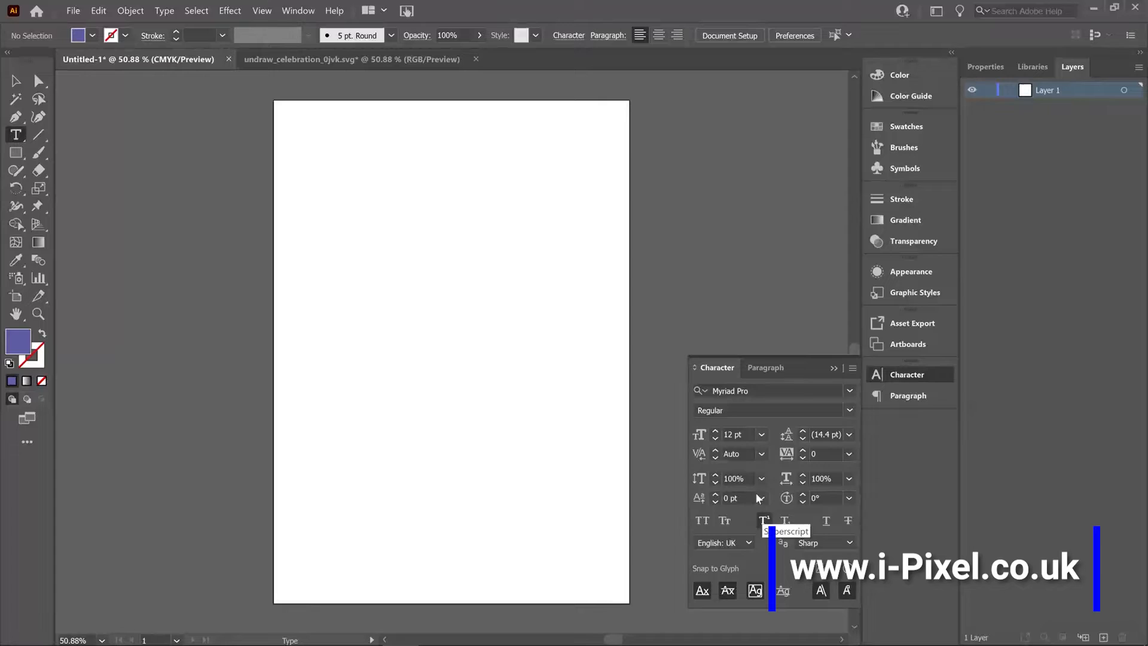
left_click(896, 396)
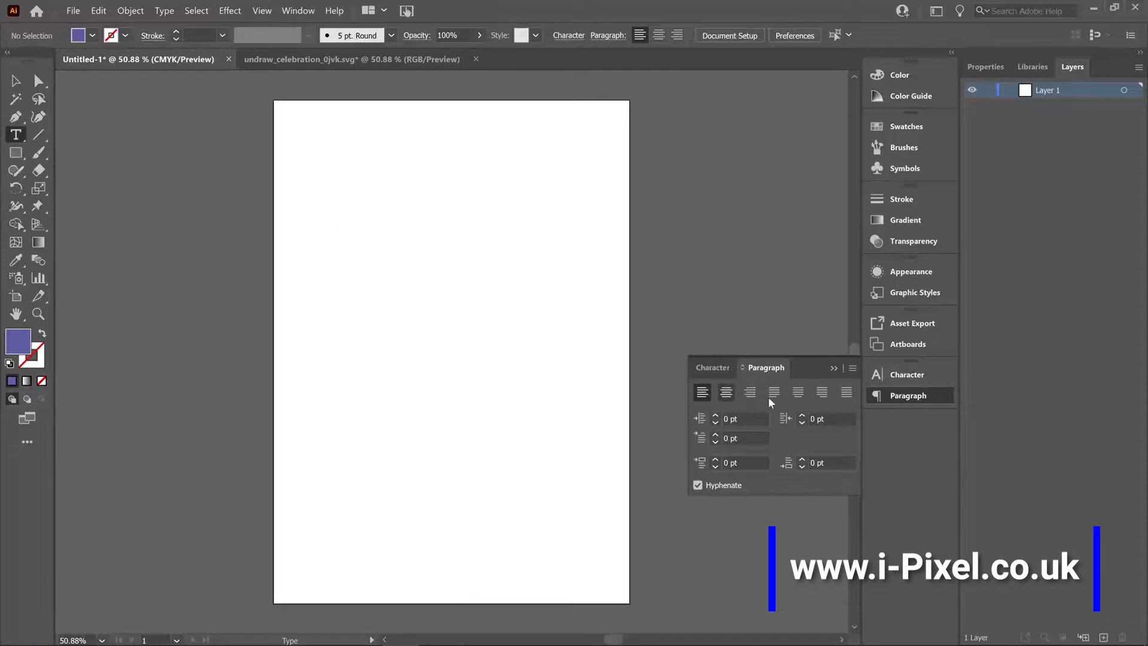
left_click(711, 367)
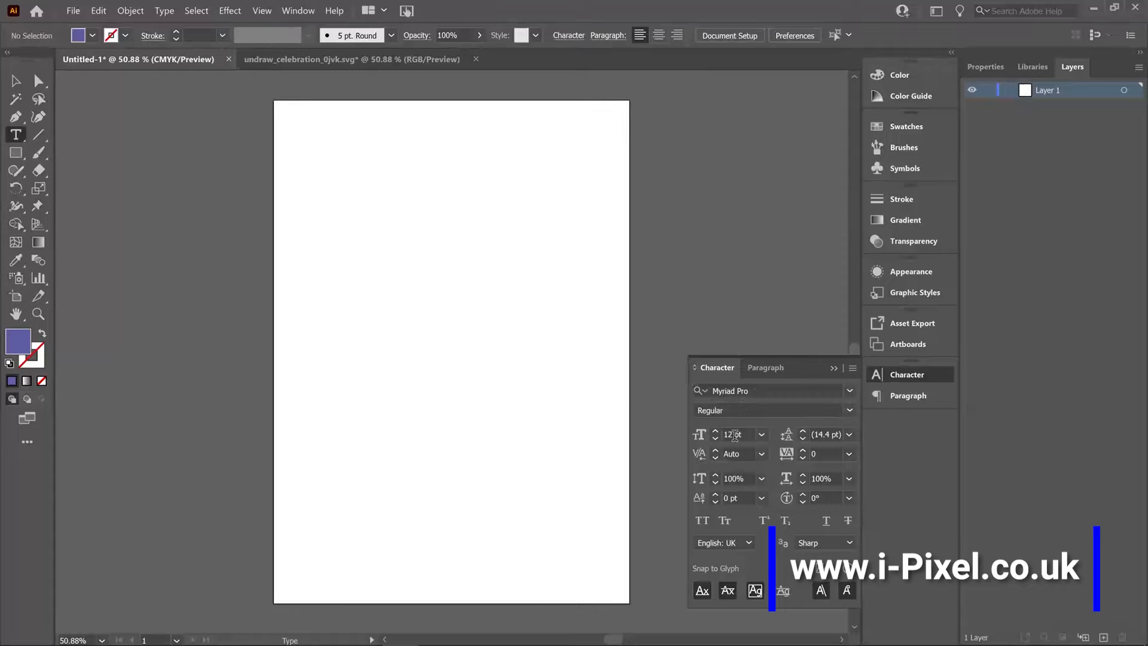
Create a point text object reading "Type Tool" in the upper part of the artboard.
left_click_drag(15, 137, 71, 137)
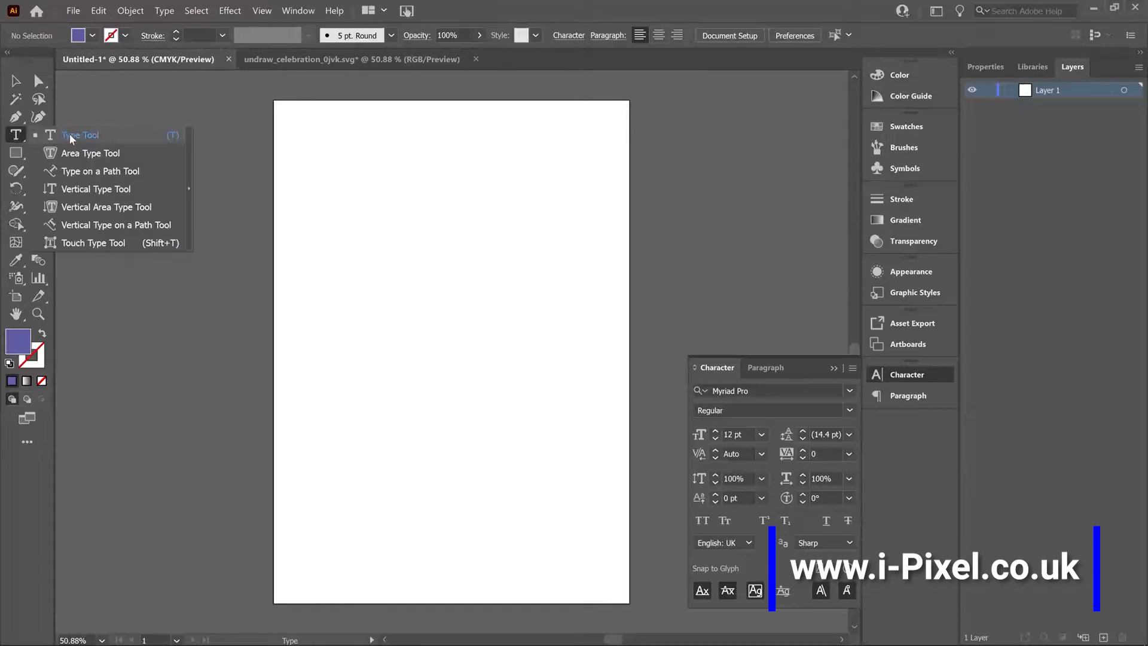
left_click(384, 209)
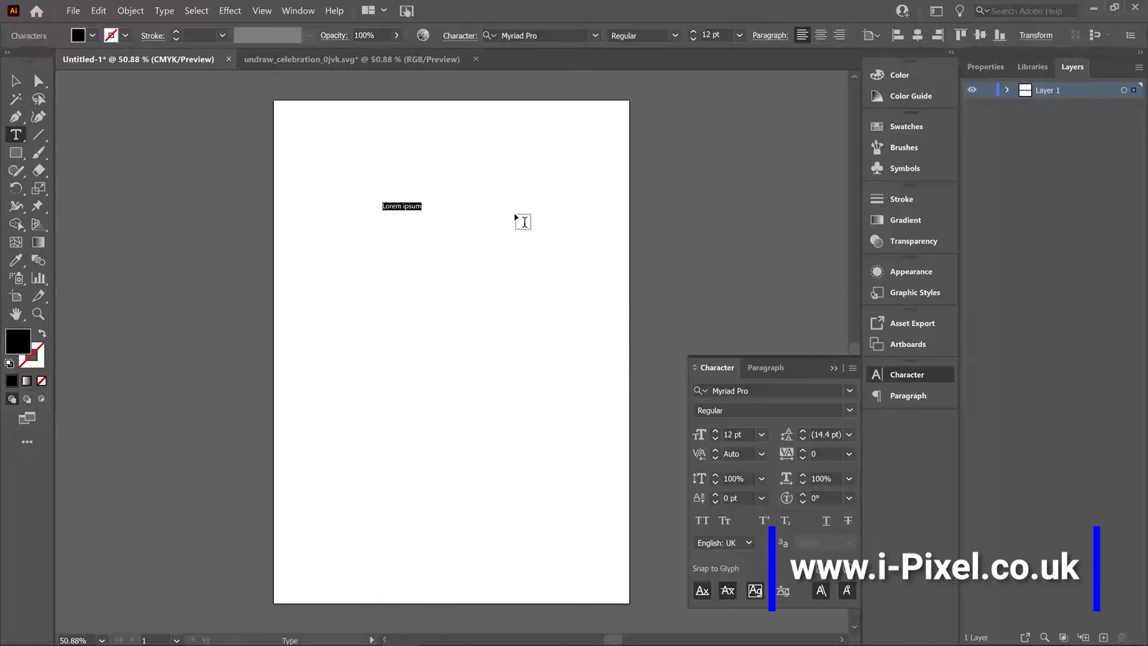
type("Type Tool")
Scale the "Type Tool" text proportionally to about 102.5 pt and move it near the artboard's top edge.
left_click(14, 82)
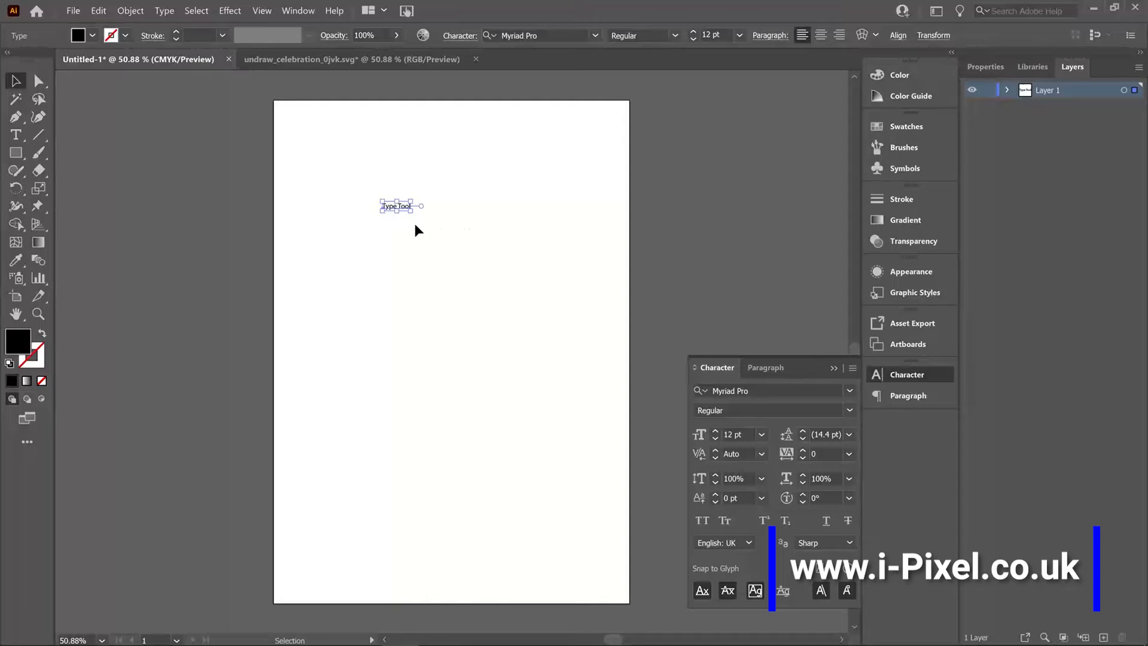
key("shift")
left_click_drag(412, 219, 620, 328)
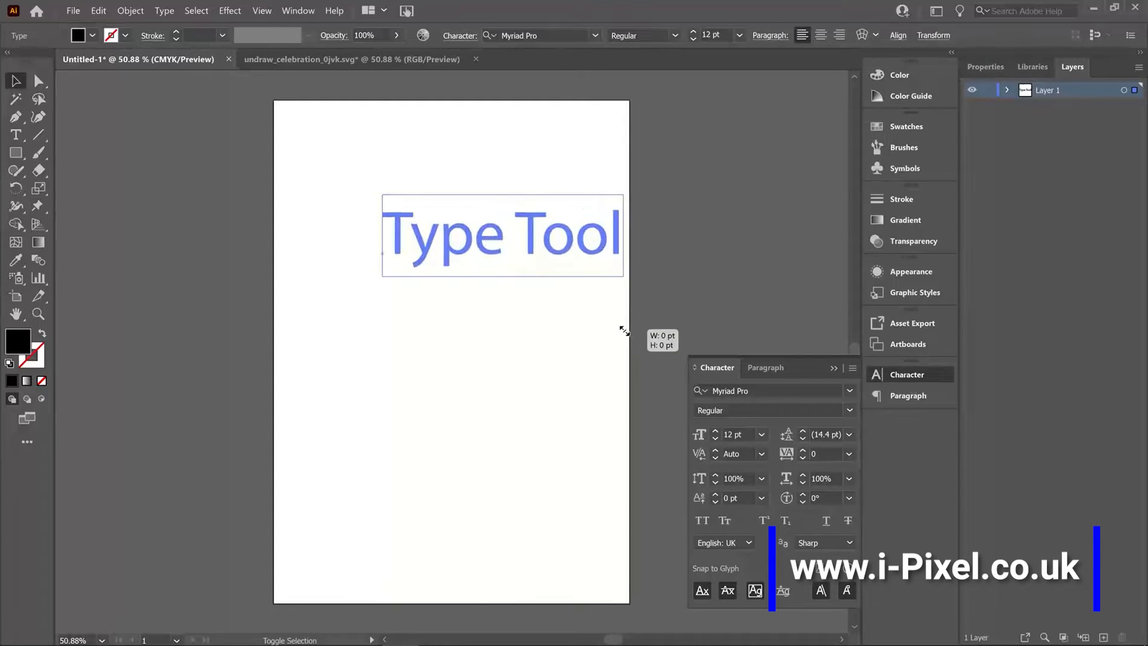
left_click_drag(493, 240, 431, 161)
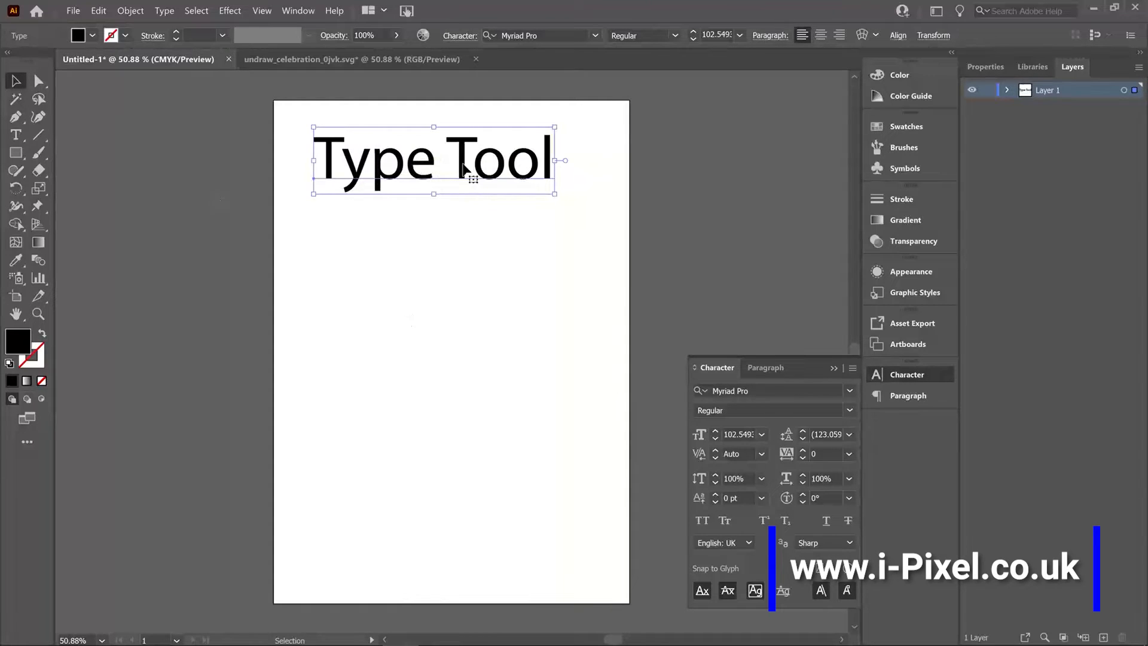
Delete the word "Tool" from the heading, retype it and leave text editing.
double_click(545, 172)
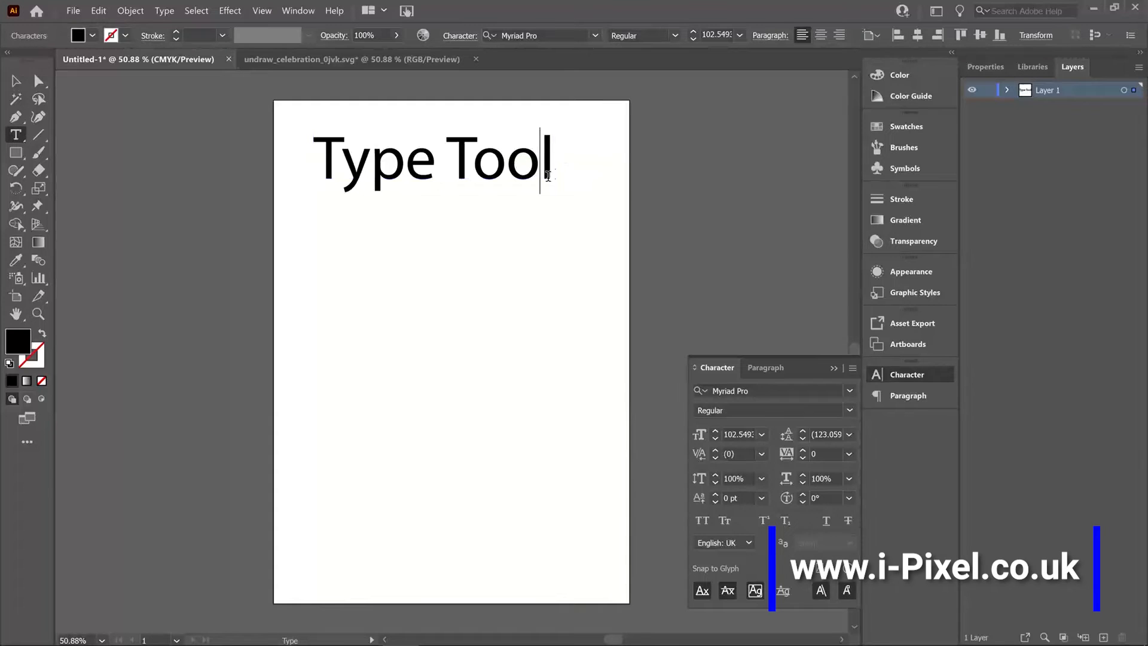
left_click_drag(553, 171, 440, 171)
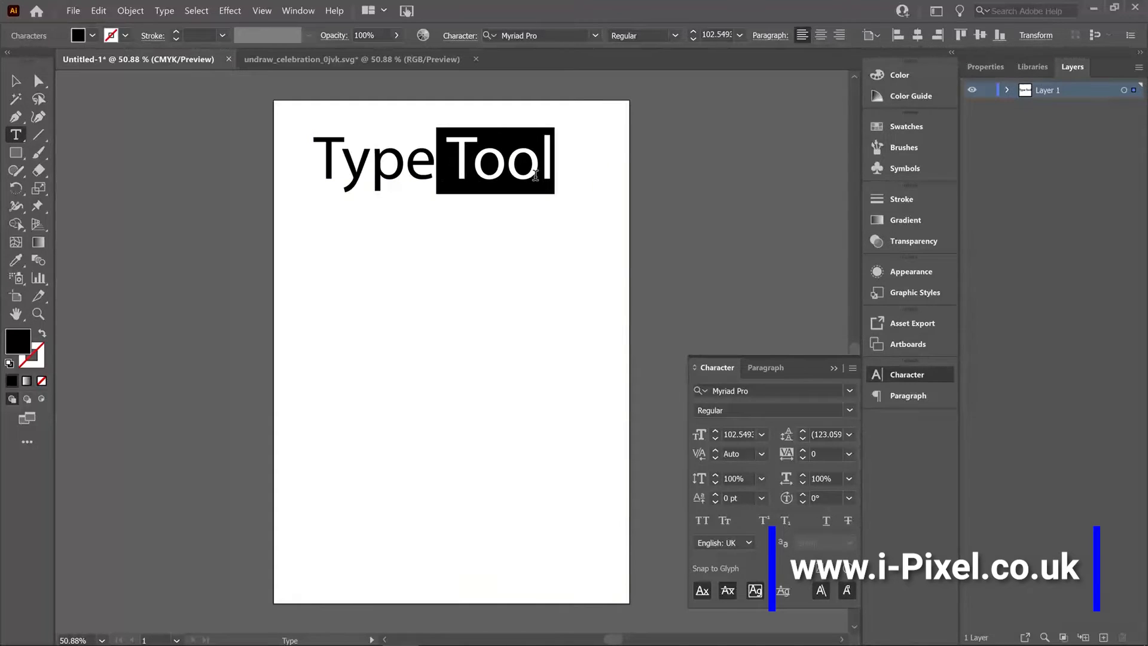
key("BackSpace")
type("Tool")
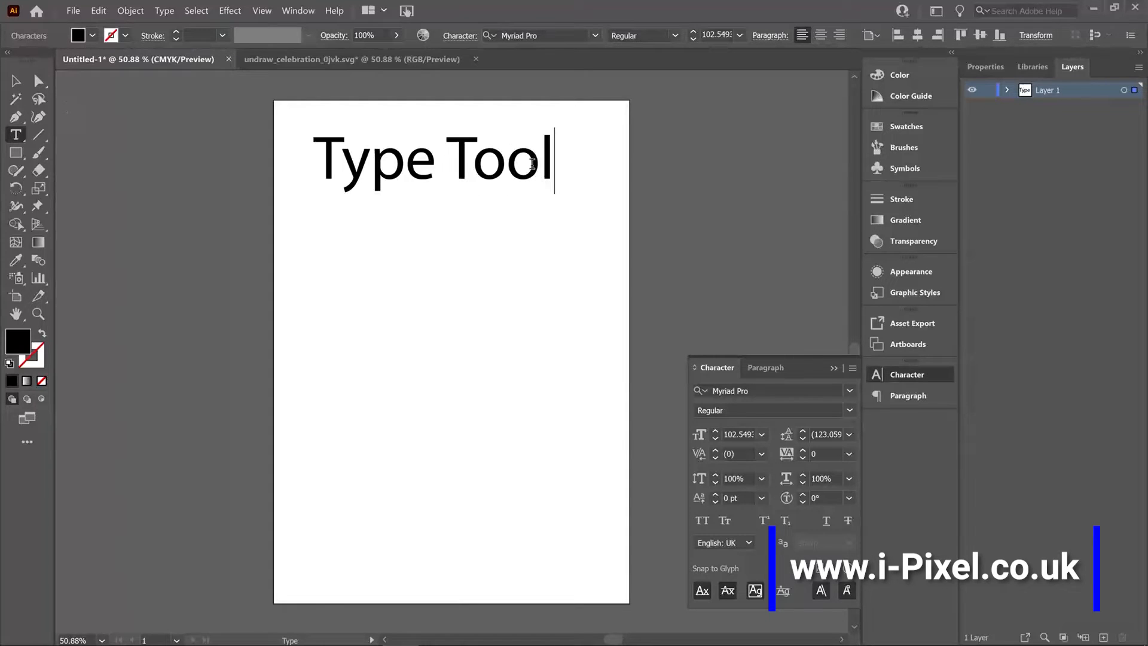
left_click(14, 82)
Filter the fonts to activated Adobe Fonts, apply Acier BAT Text Gris to the heading, and shift it slightly left and down.
left_click(850, 391)
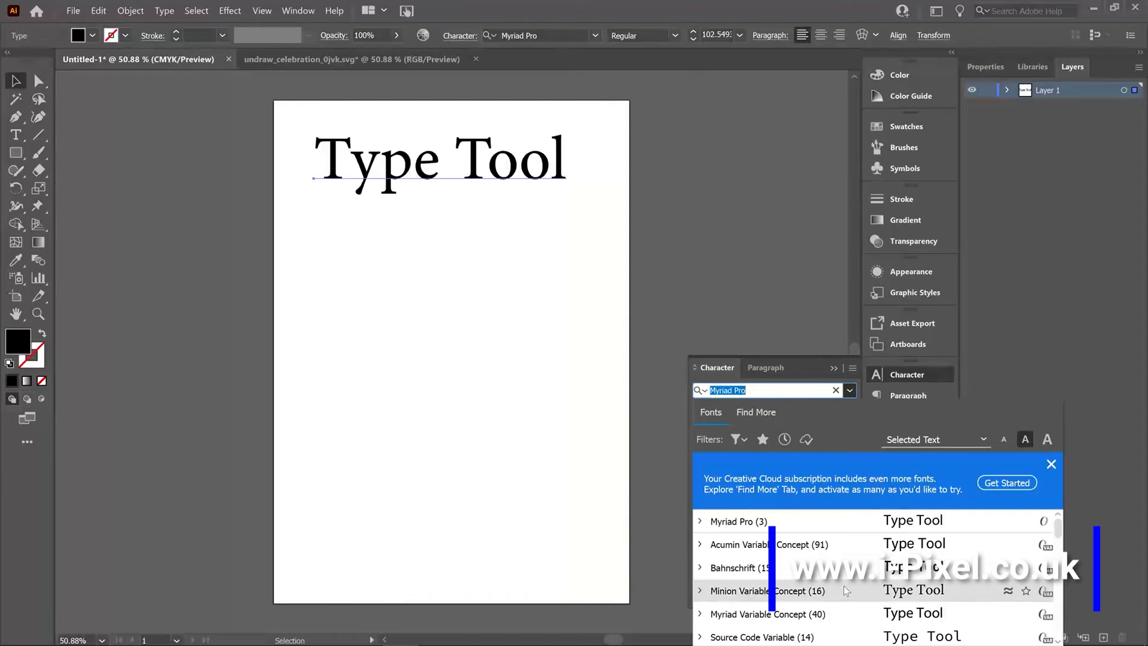
scroll(845, 586, "down", 5)
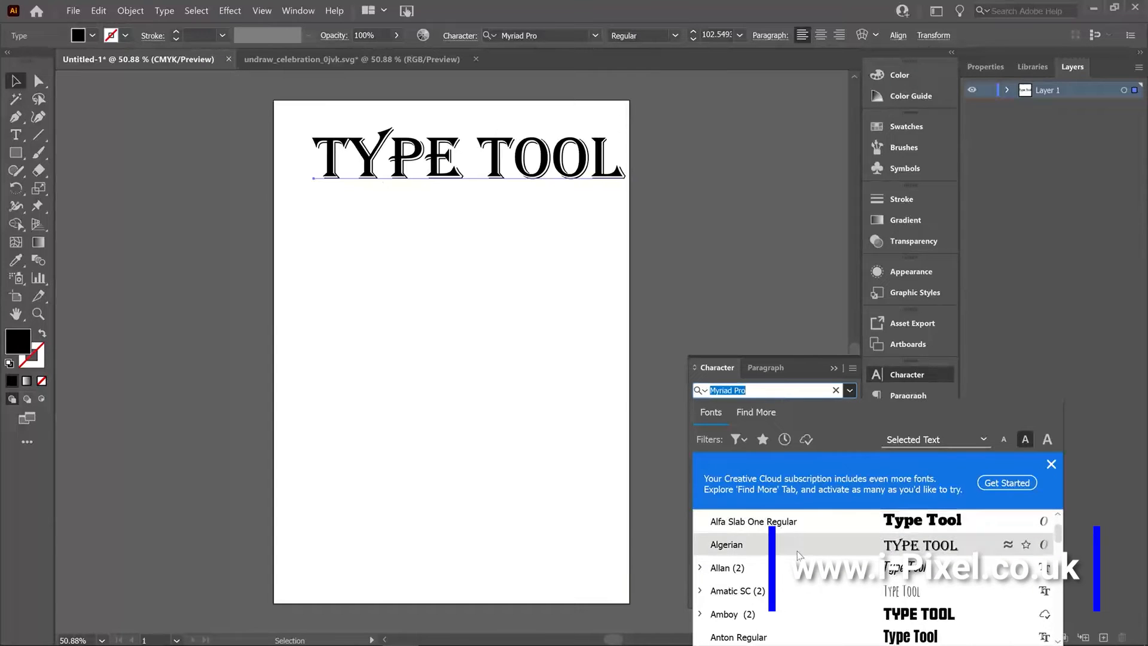
scroll(802, 571, "down", 3)
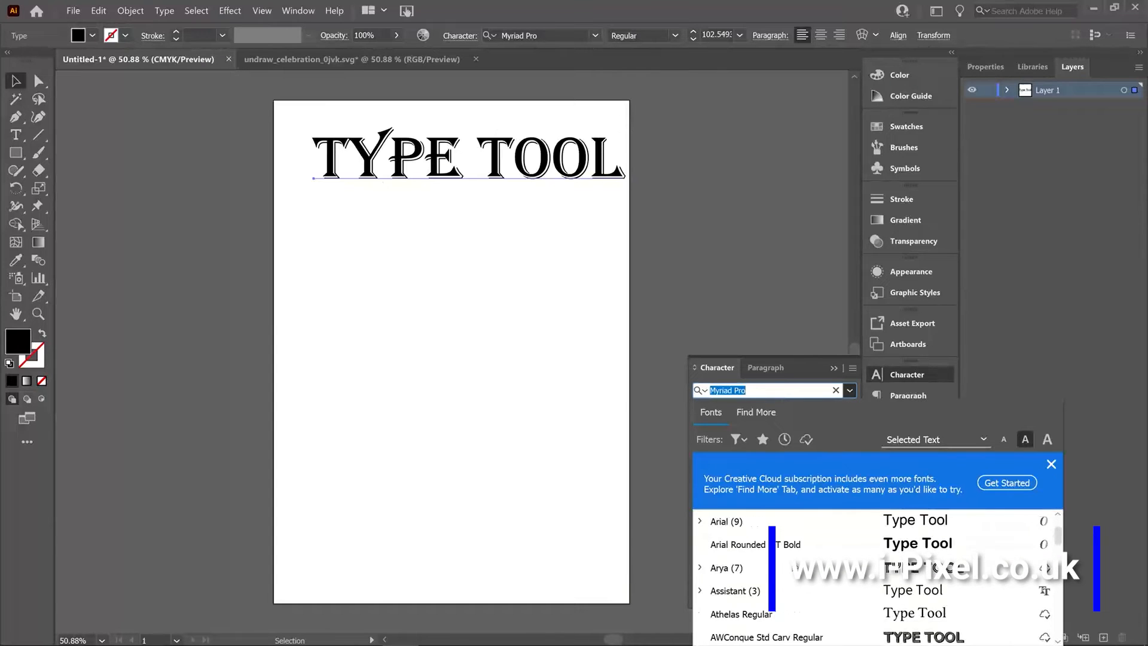
left_click(753, 412)
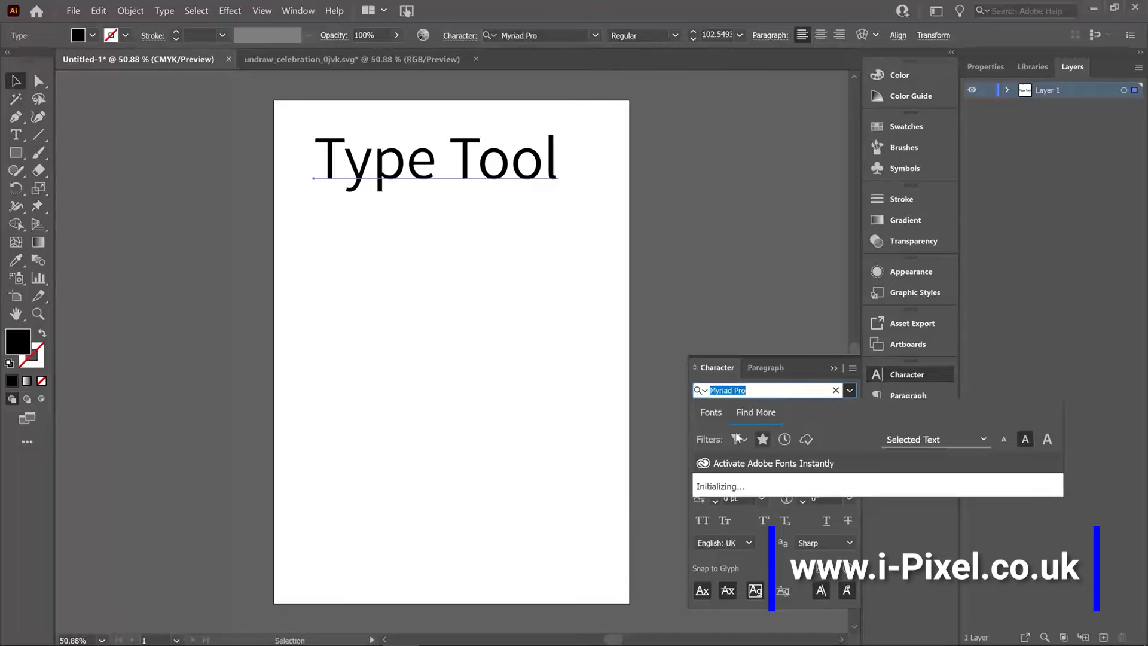
left_click(710, 415)
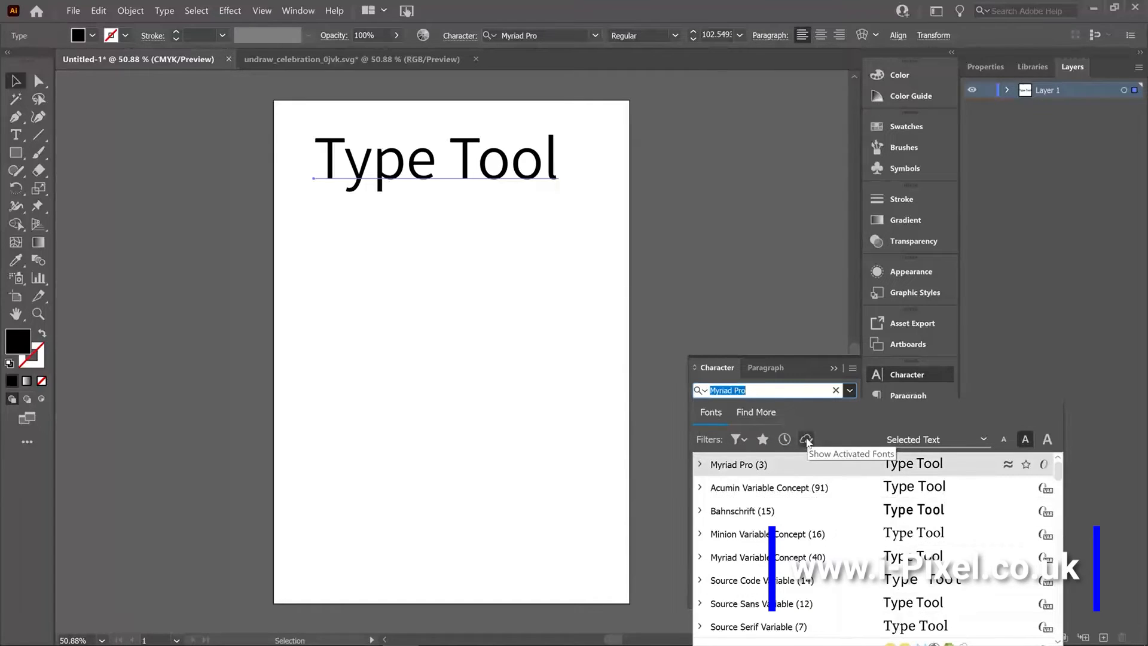
left_click(807, 440)
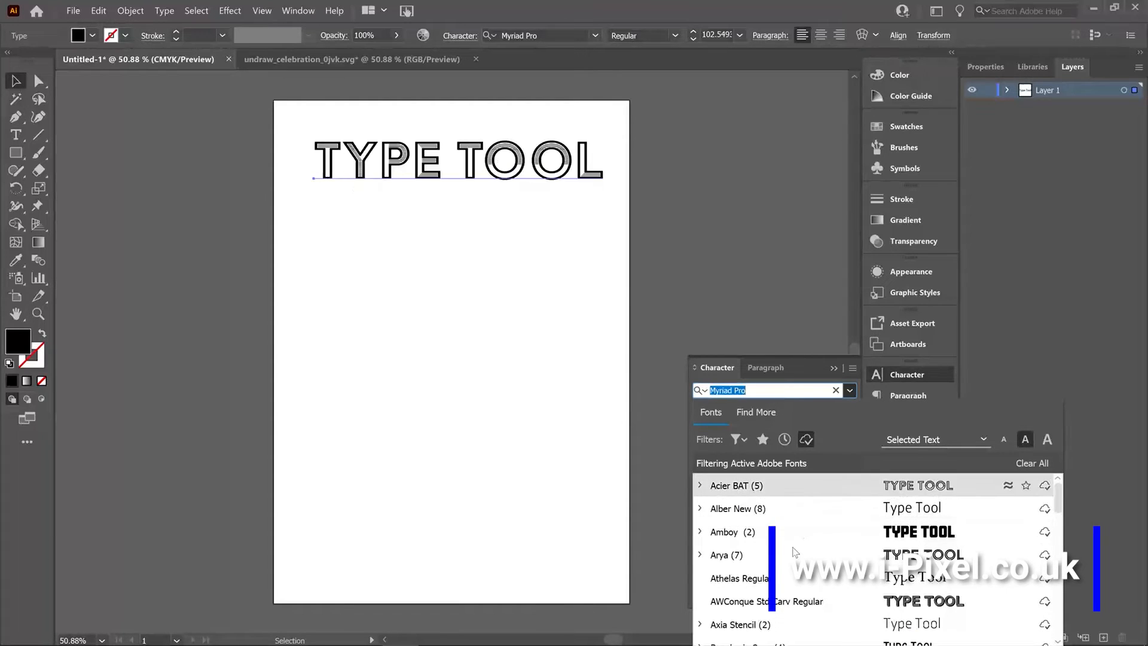
left_click(802, 485)
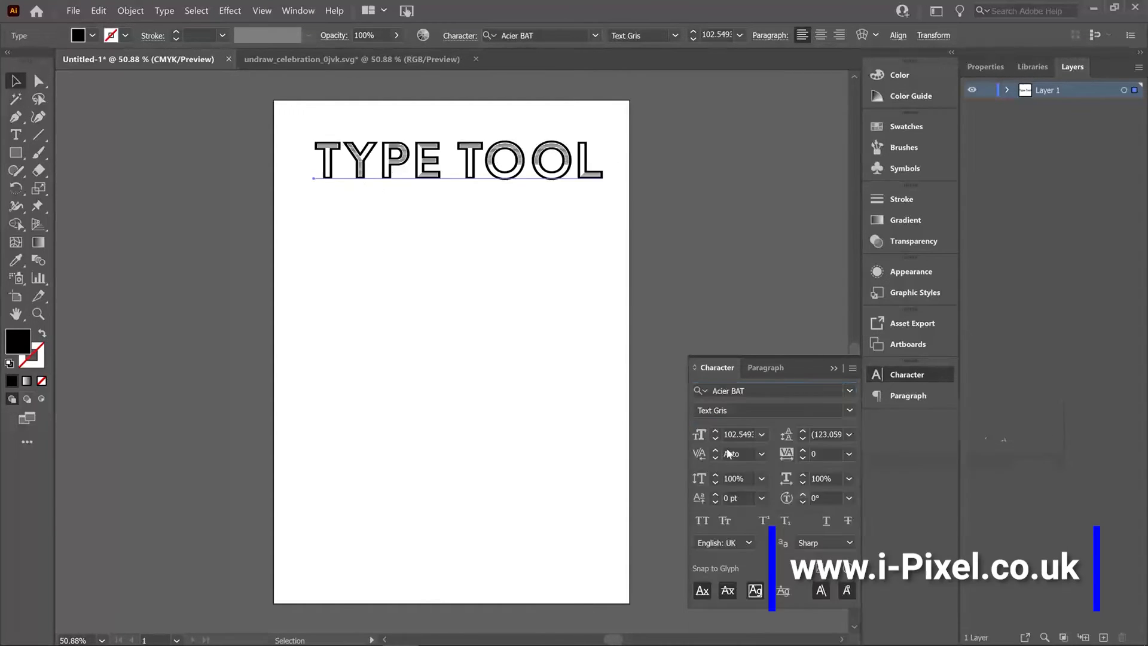
left_click_drag(458, 156, 436, 168)
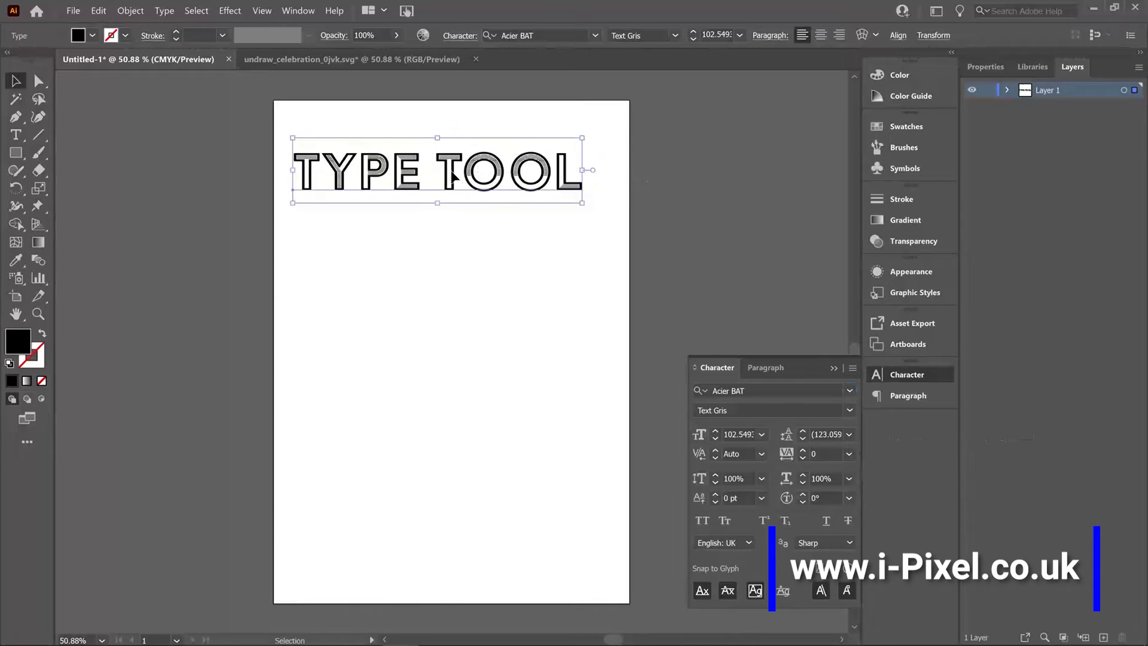
Set the heading's font size to 72 pt and move it up near the artboard's top edge.
left_click_drag(16, 139, 77, 136)
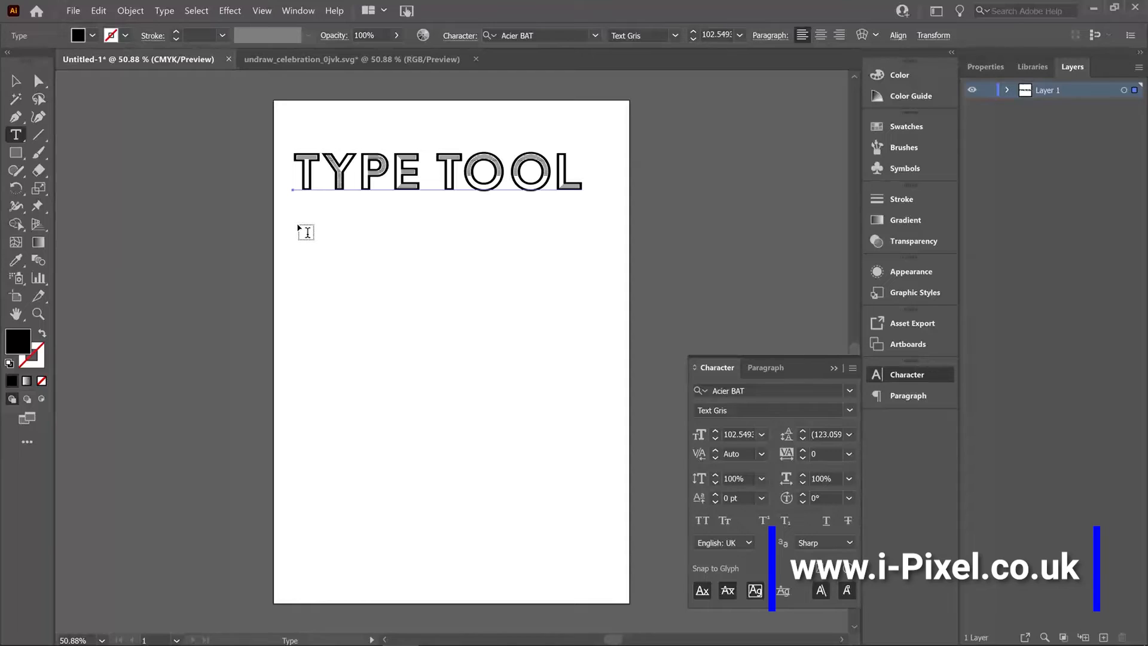
left_click(762, 435)
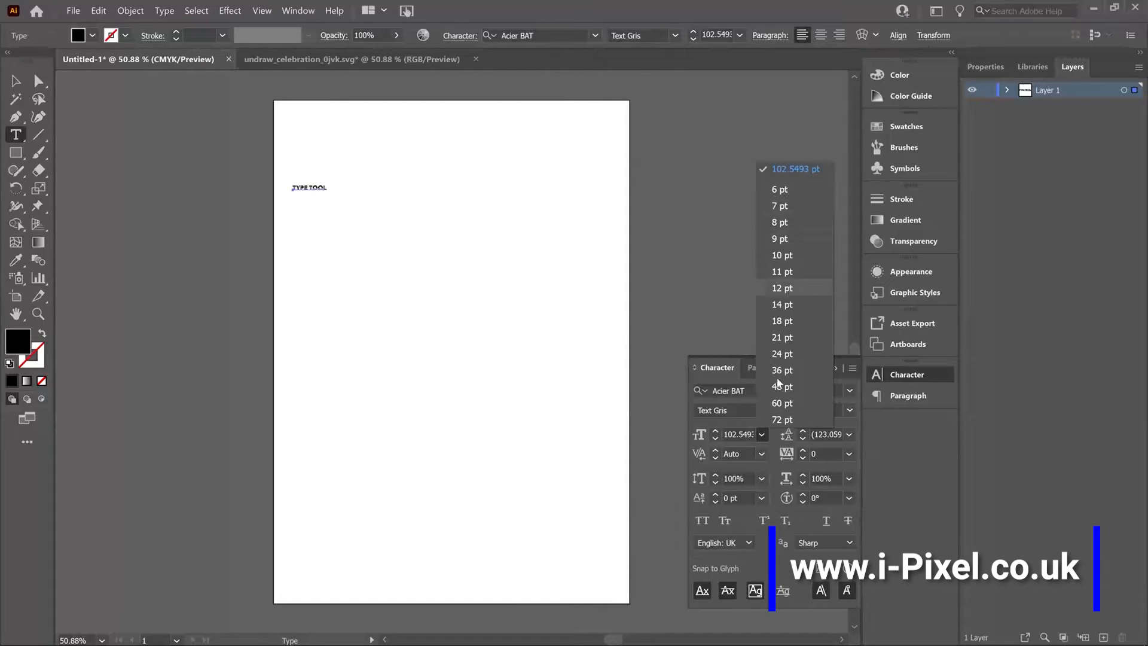
left_click(787, 418)
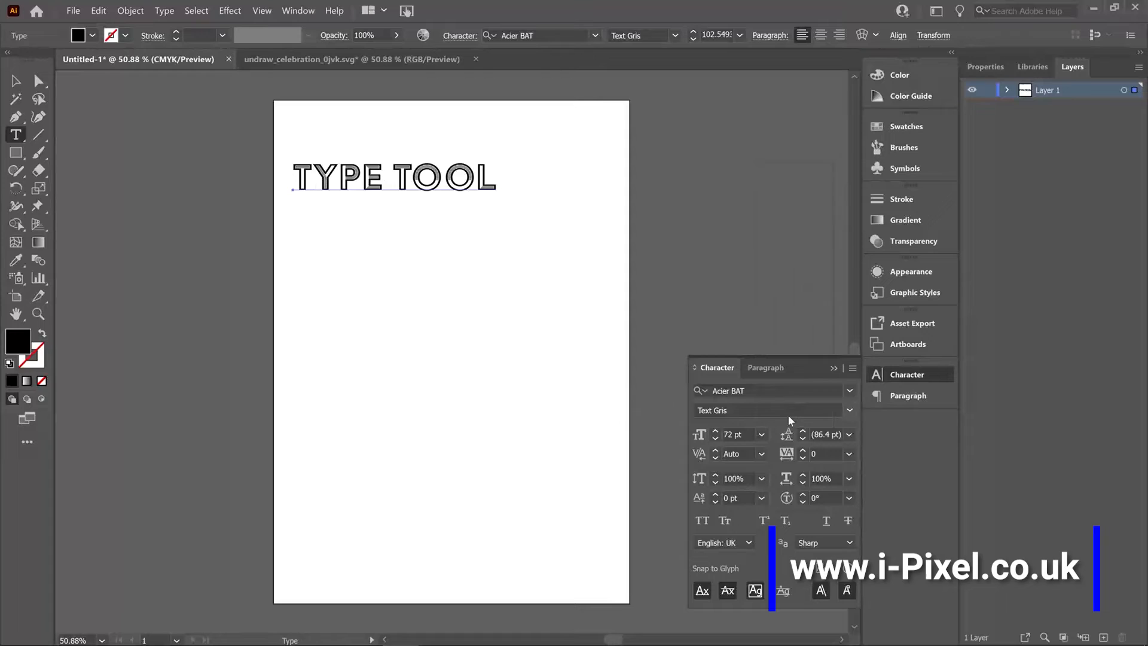
left_click(16, 83)
left_click(402, 359)
left_click_drag(419, 178, 426, 147)
left_click(456, 297)
Set the font size to 18 pt and create an area text box of placeholder text below the heading.
left_click(761, 435)
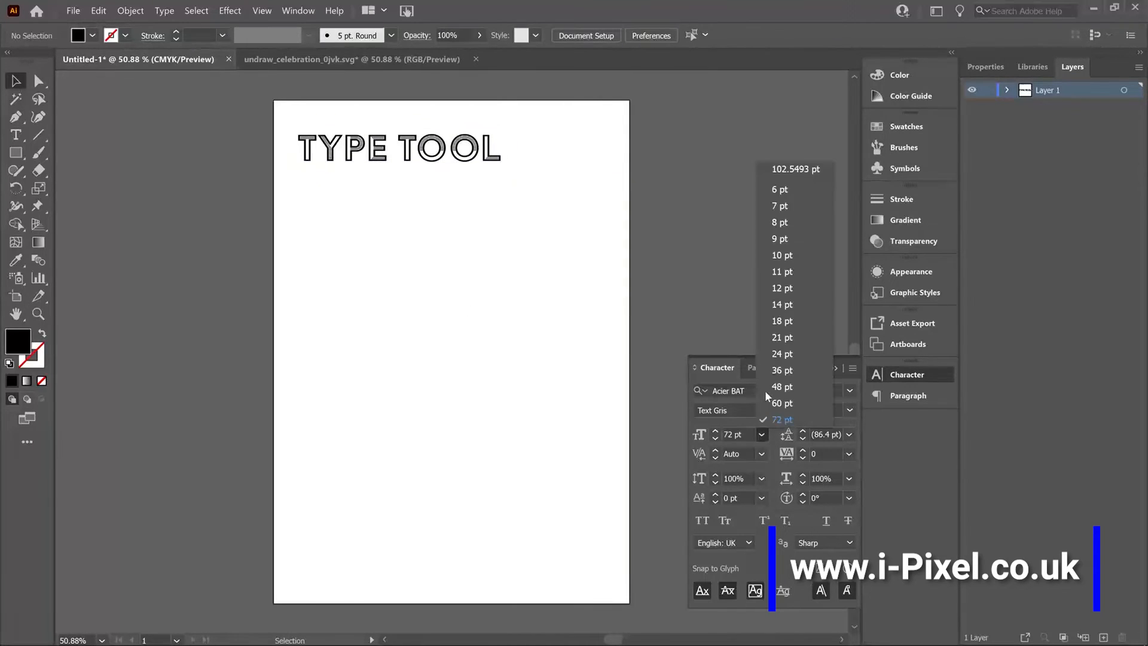
left_click(782, 321)
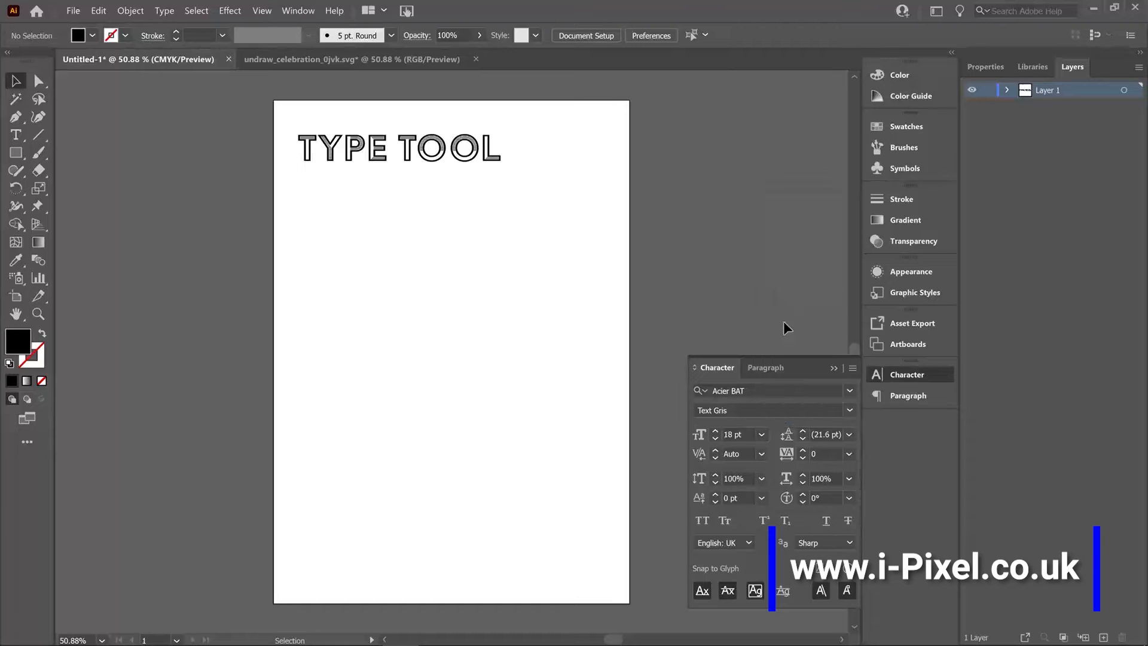
left_click(17, 137)
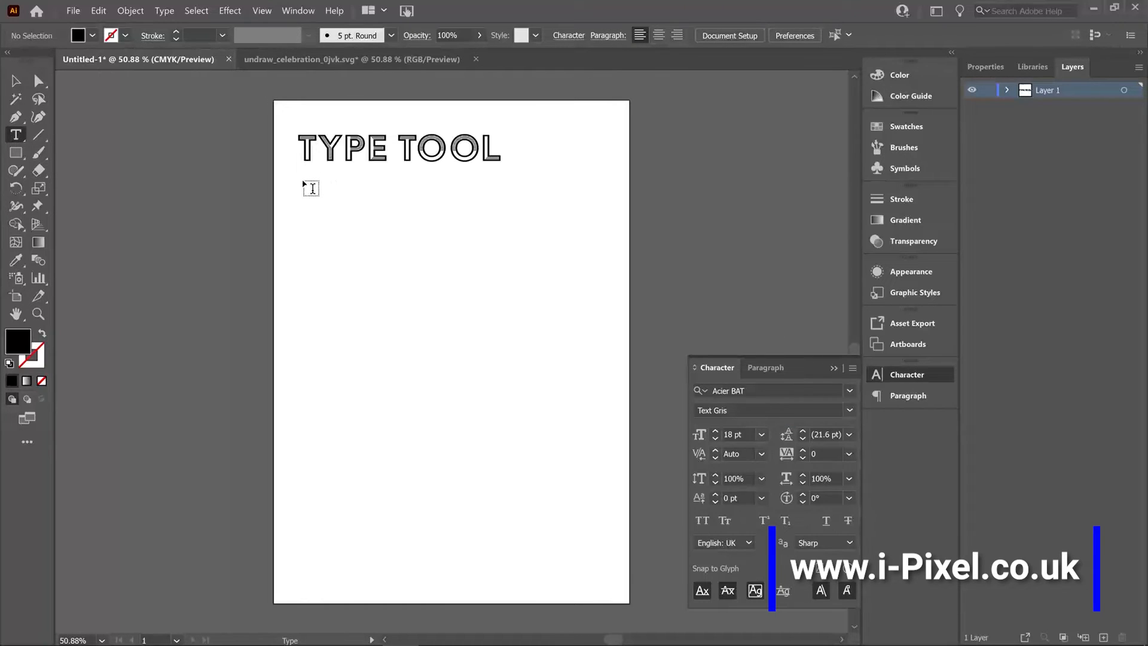
left_click_drag(303, 181, 538, 388)
key("Escape")
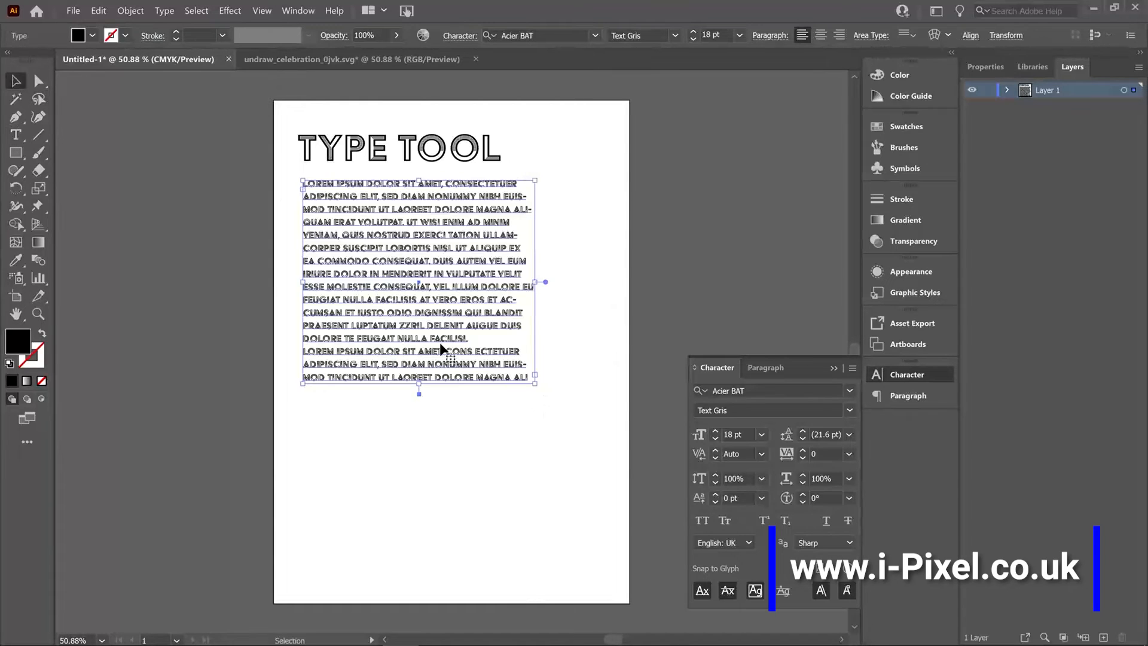
Apply the Alber New font in Regular style to the placeholder paragraph.
left_click(849, 393)
left_click(823, 515)
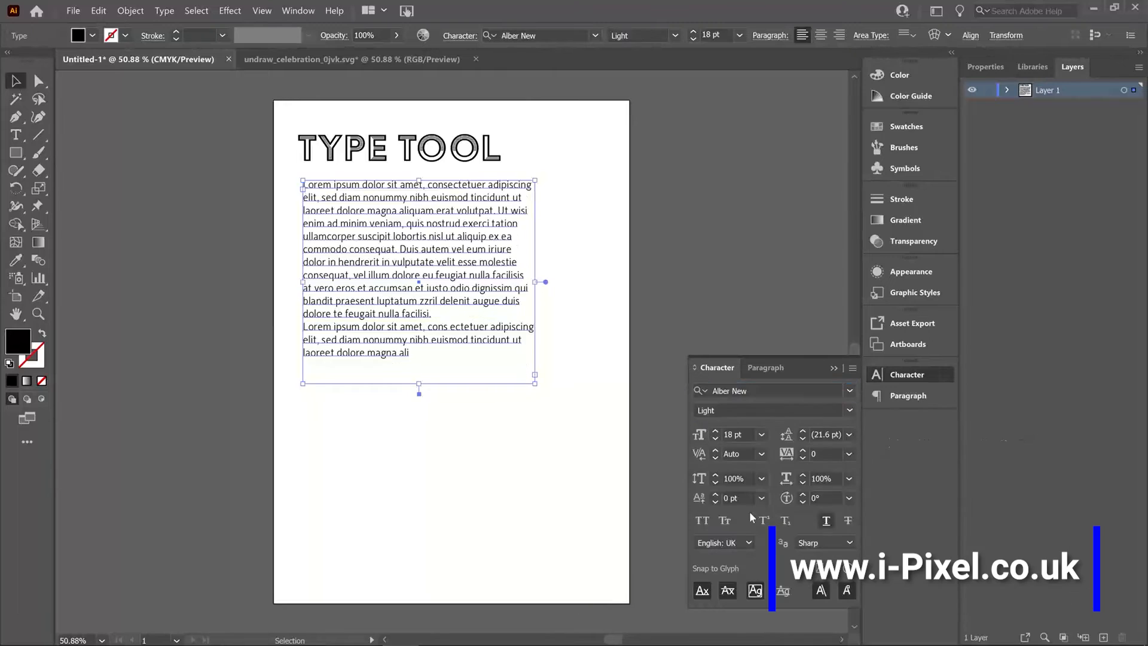
left_click(346, 469)
left_click(406, 353)
left_click(849, 410)
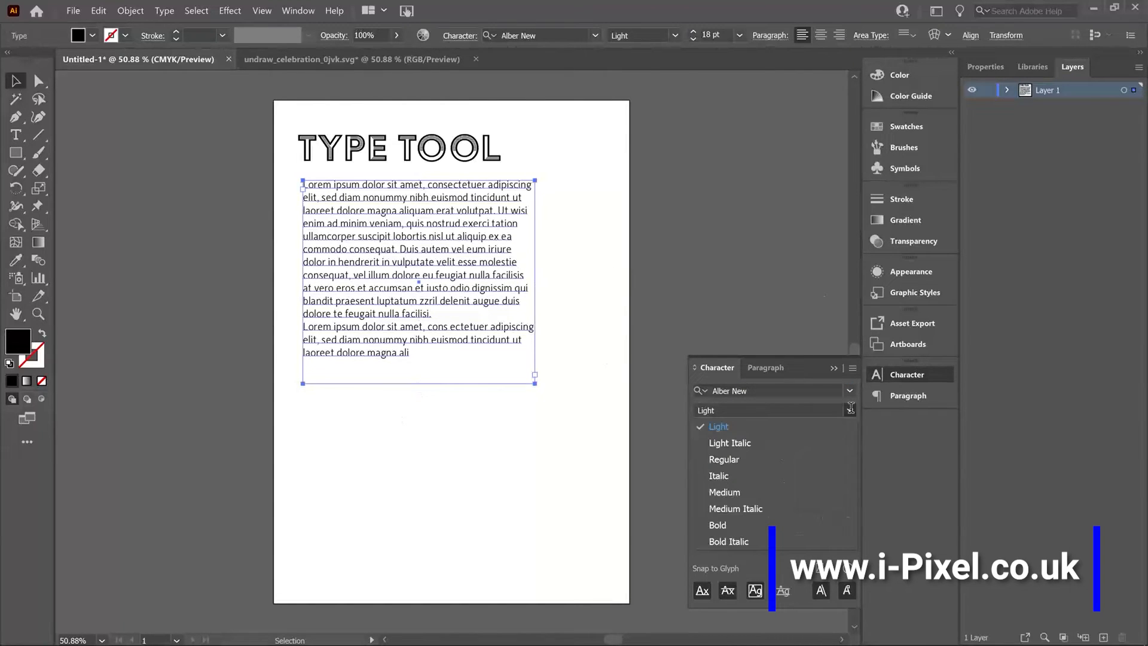
left_click(767, 459)
Shift the paragraph slightly left to line up with the heading's left edge and deselect it.
left_click(450, 453)
left_click_drag(400, 289, 396, 289)
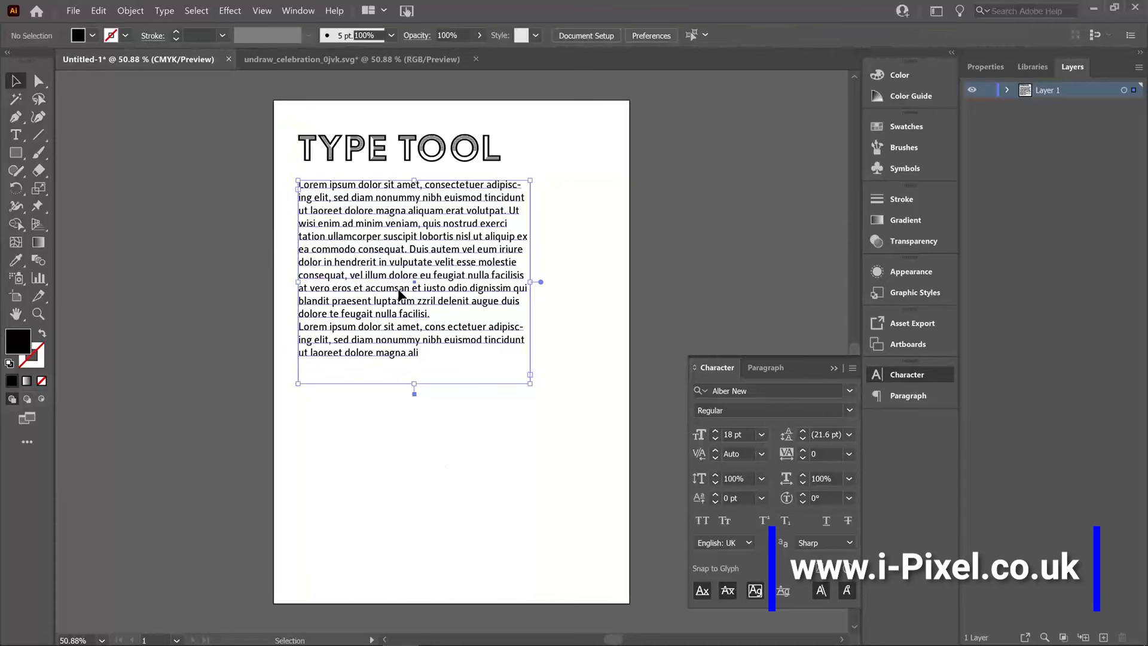
left_click(185, 233)
Draw a black-filled circle below the paragraph with the Ellipse tool.
left_click(25, 139)
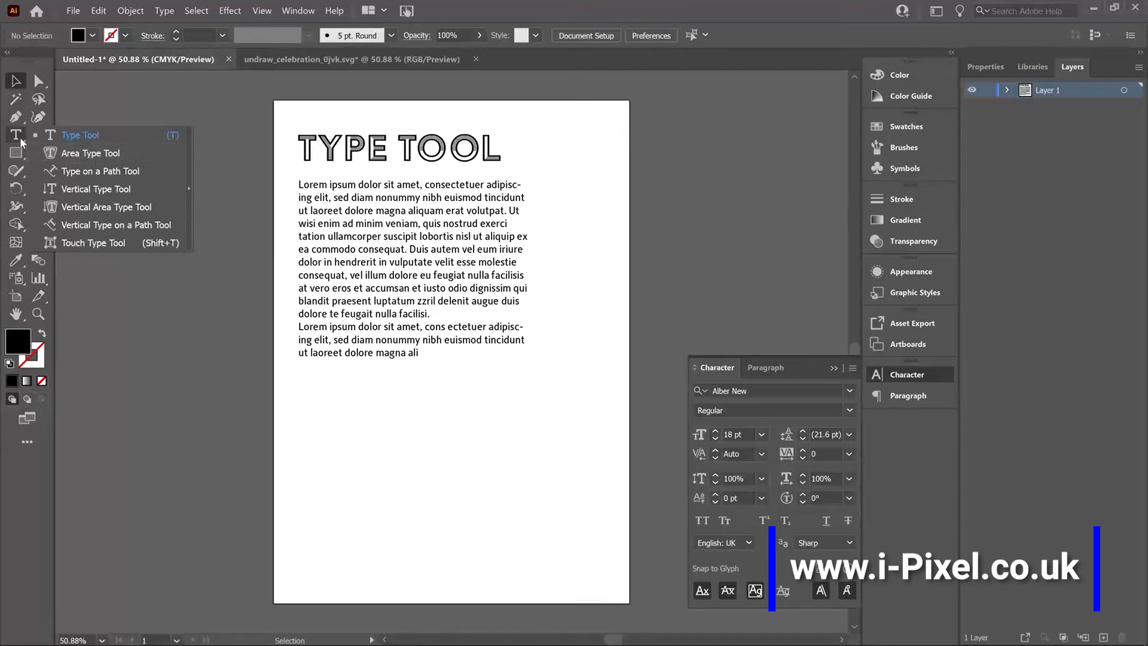
left_click(79, 135)
left_click(16, 153)
left_click(64, 188)
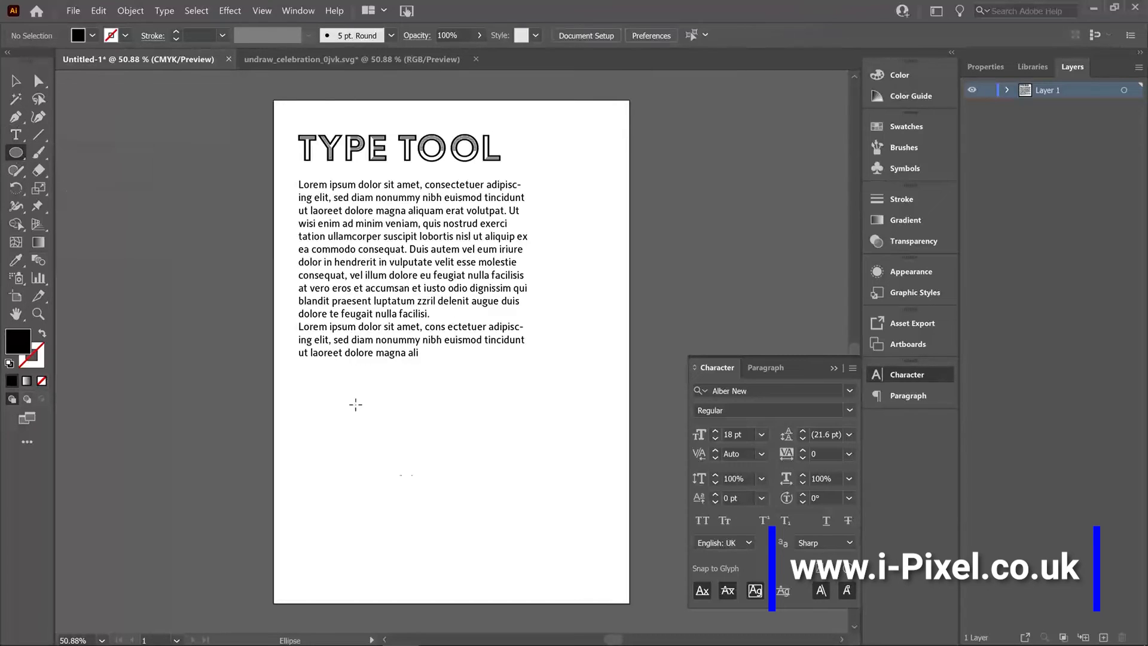
left_click_drag(389, 429, 511, 549)
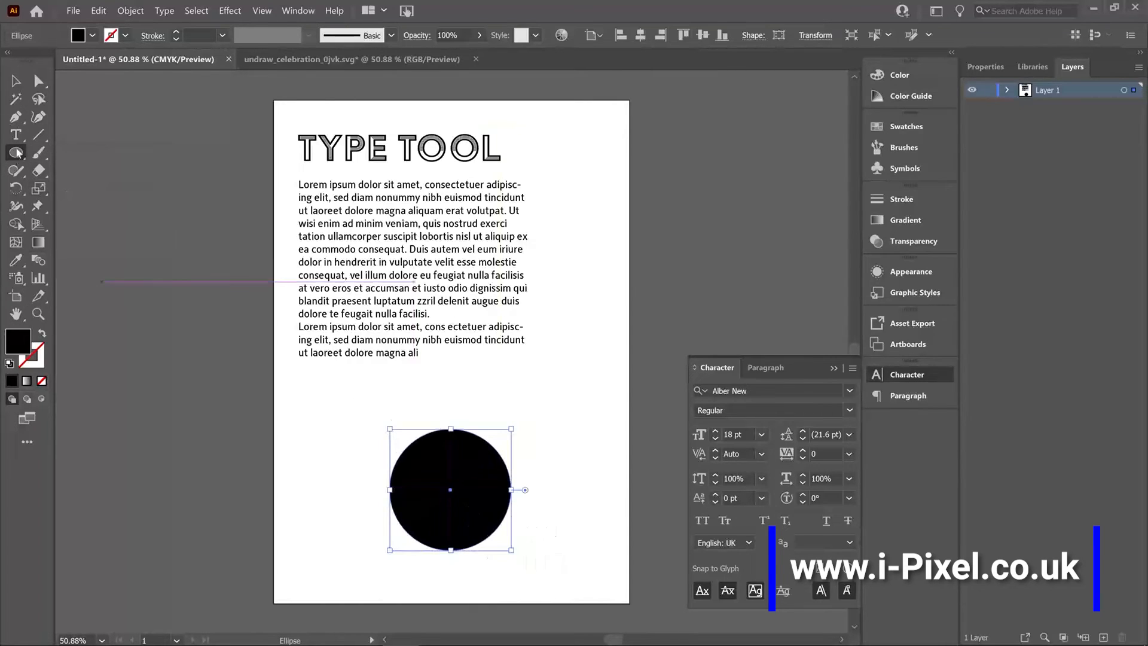
Convert the circle into an area type shape filled with placeholder text.
left_click(17, 135)
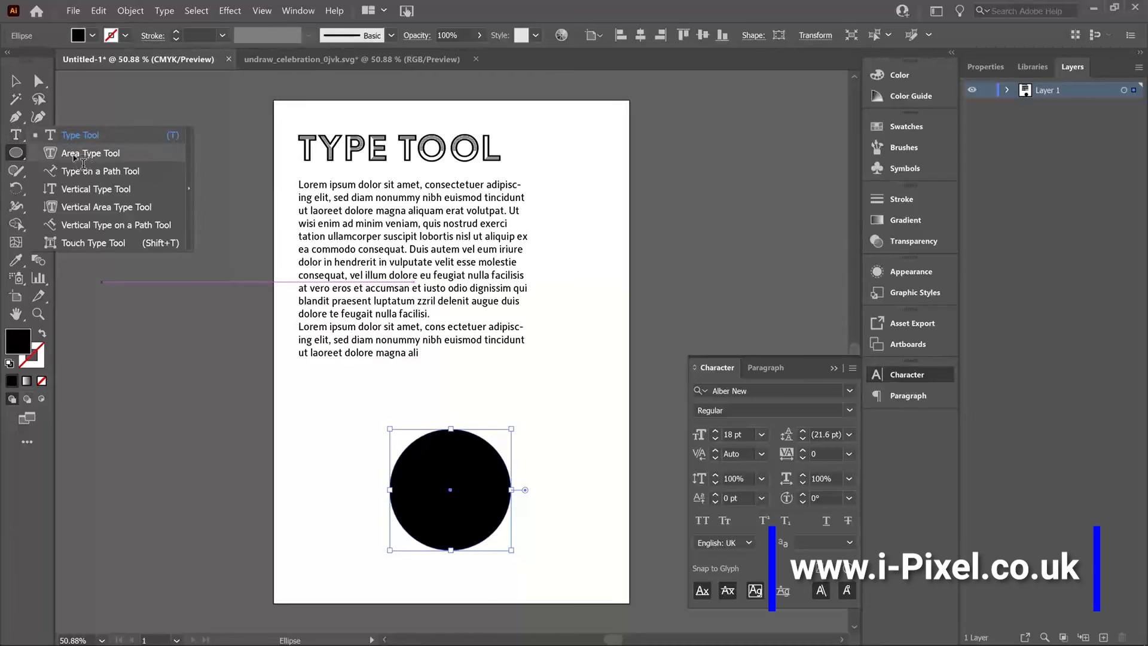
left_click(74, 154)
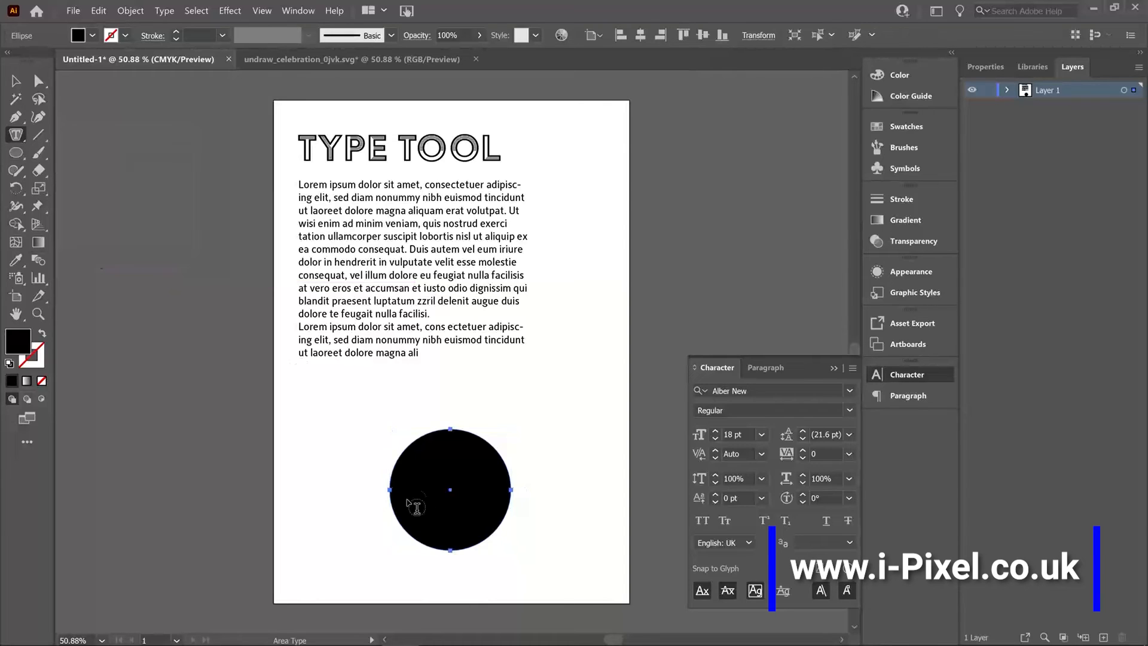
left_click(419, 450)
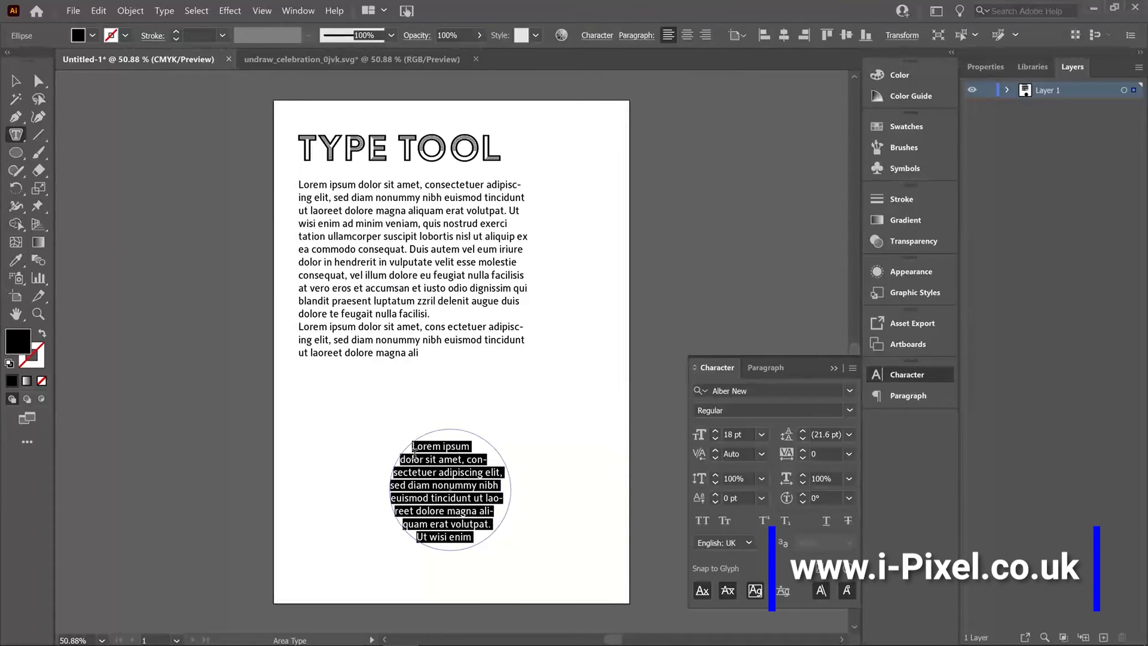
left_click(16, 81)
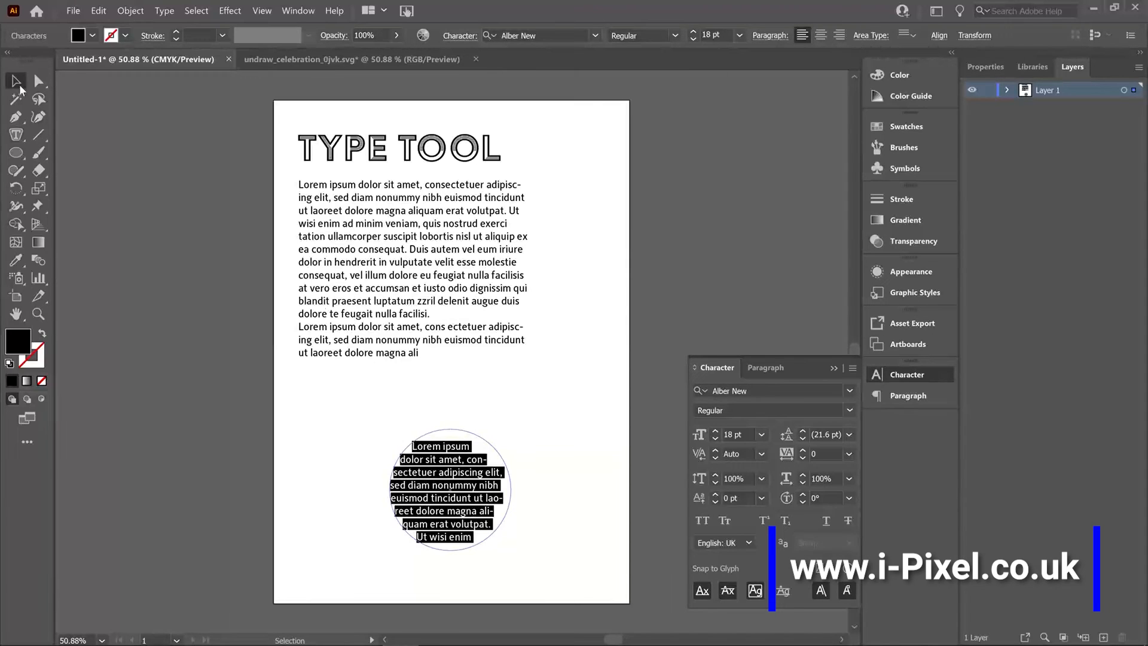
Centre-align the circular text and move it up and left to sit just below the paragraph.
left_click(771, 372)
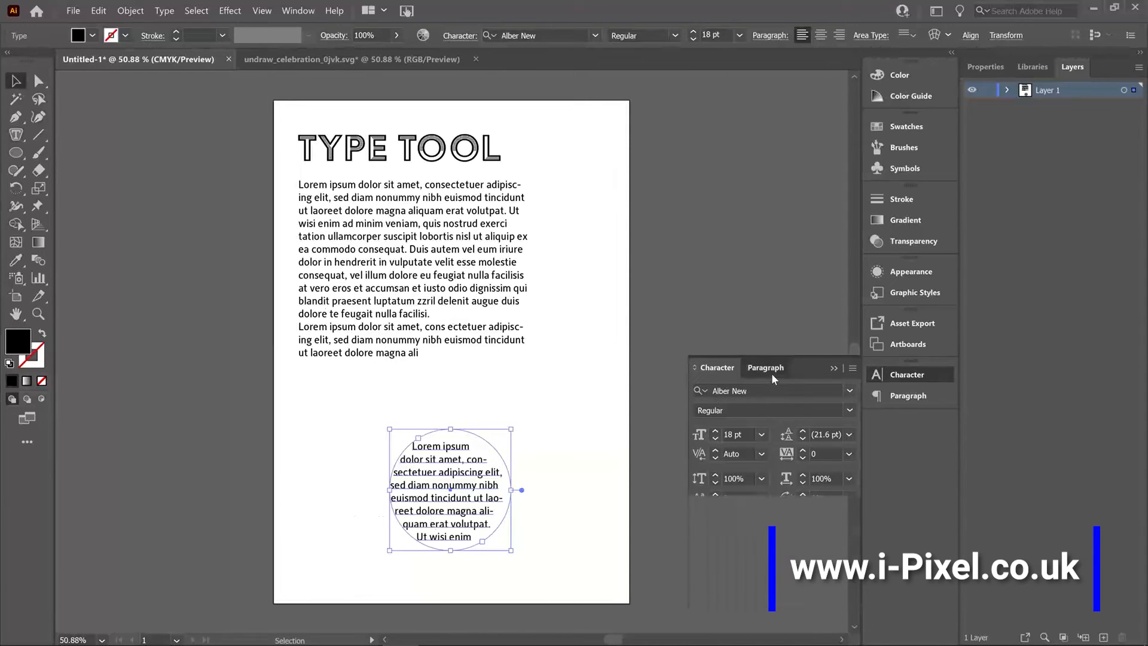
left_click(727, 392)
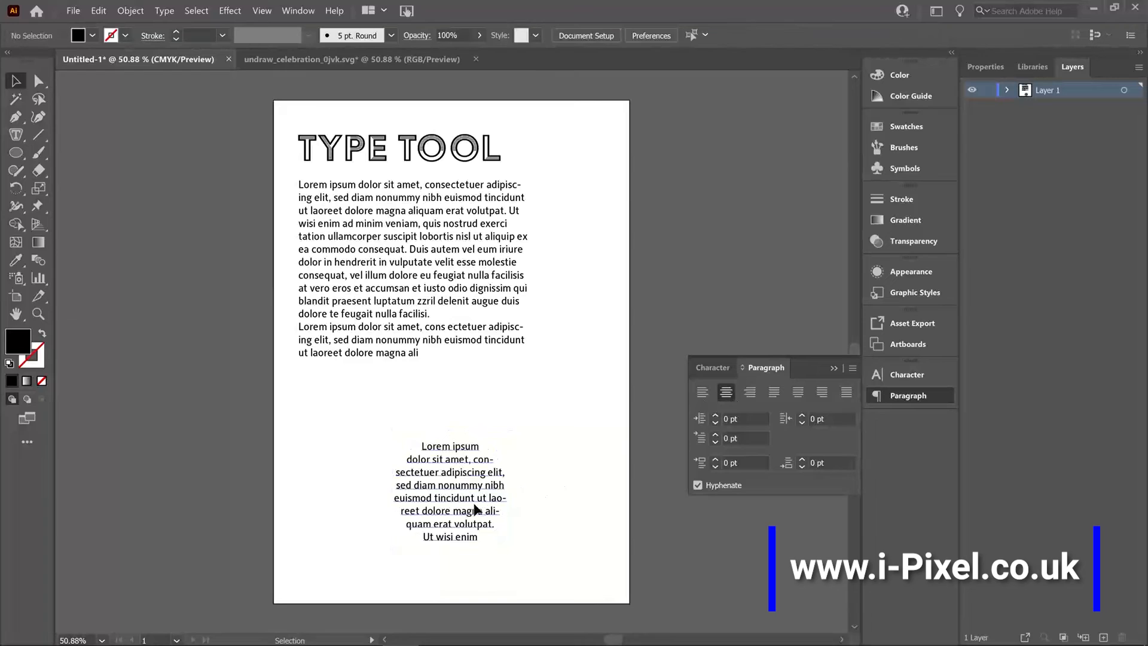
left_click_drag(476, 503, 385, 451)
left_click(498, 525)
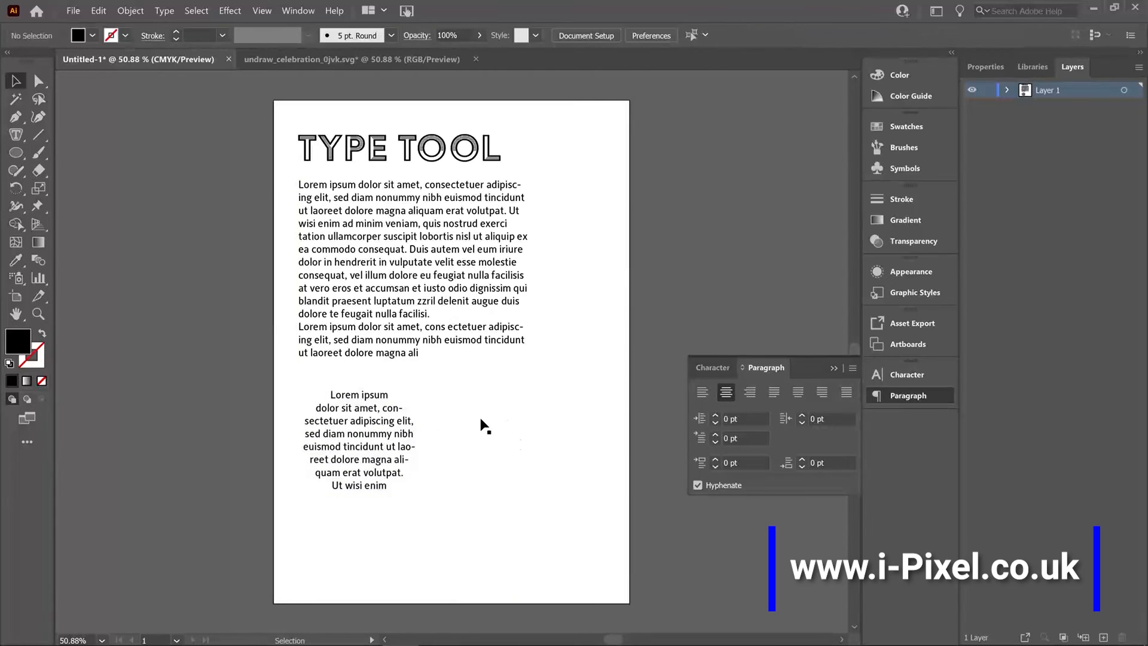
Recolour the circular text red with fill FF0B40 and nudge it slightly up and left.
left_click(316, 440)
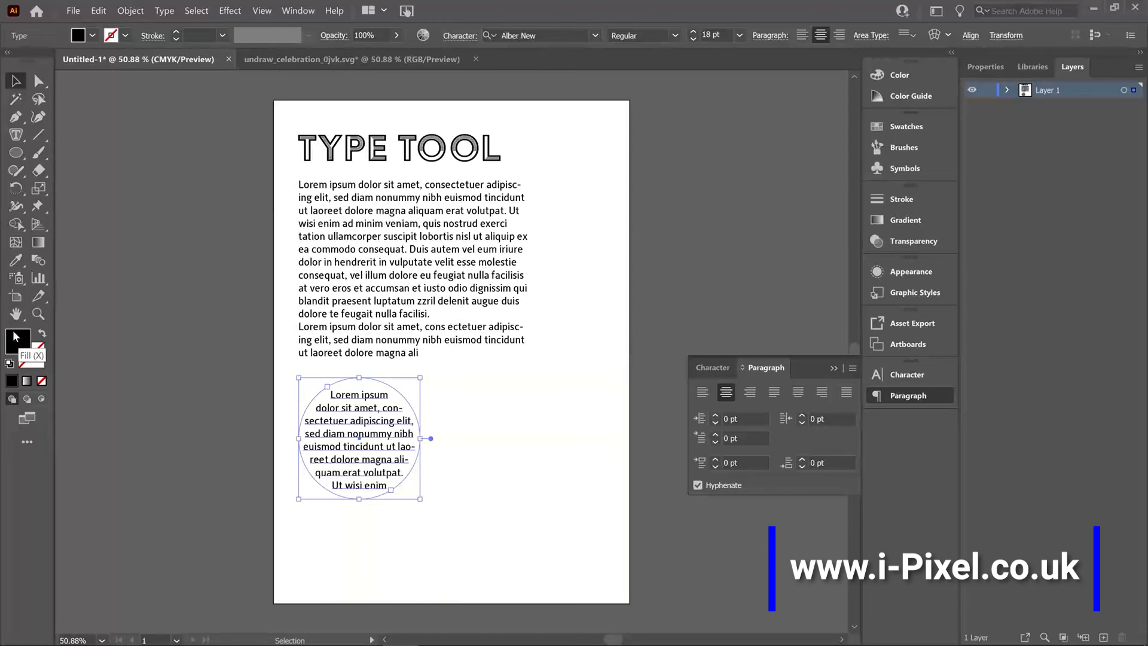
double_click(19, 351)
left_click(492, 240)
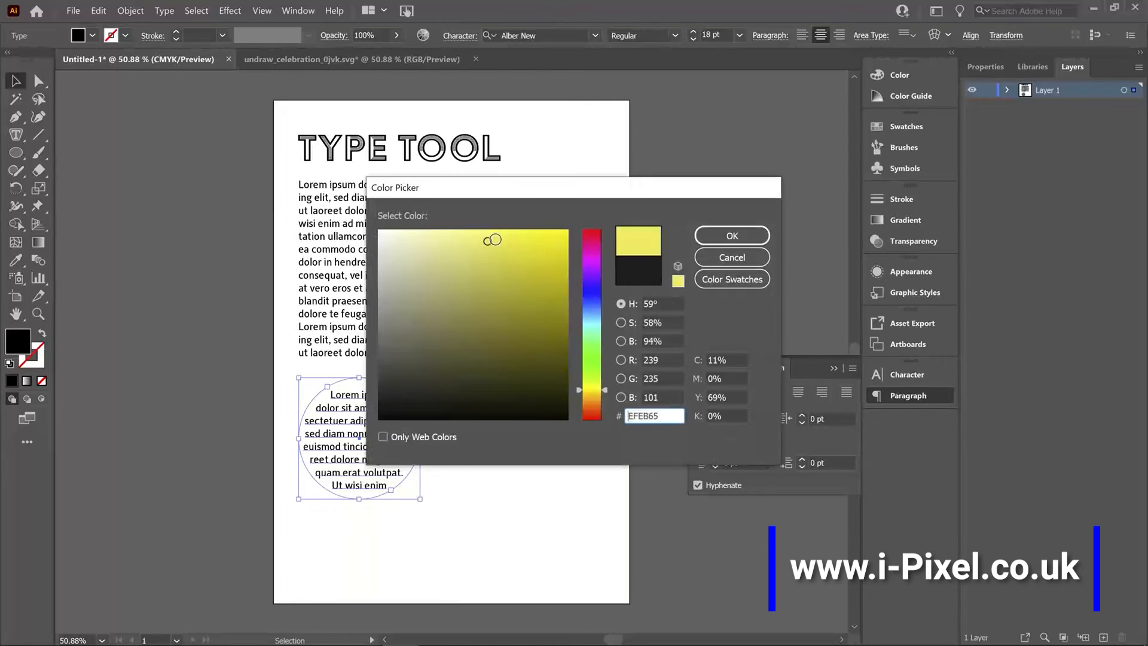
left_click_drag(594, 257, 592, 236)
left_click(559, 231)
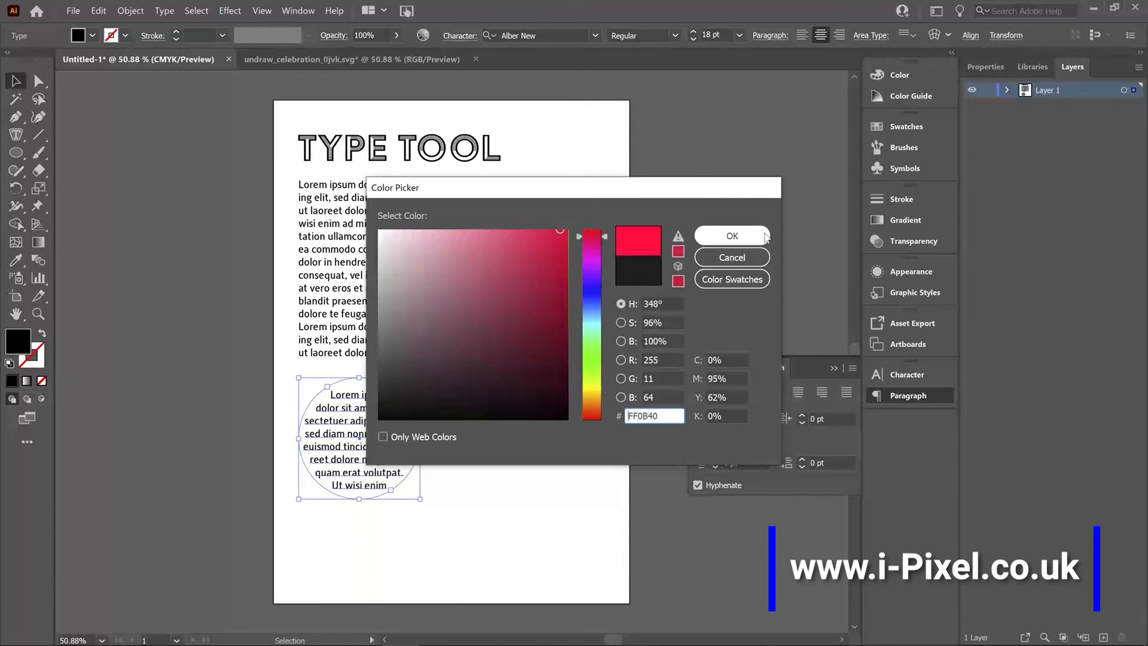
left_click(732, 235)
left_click(556, 392)
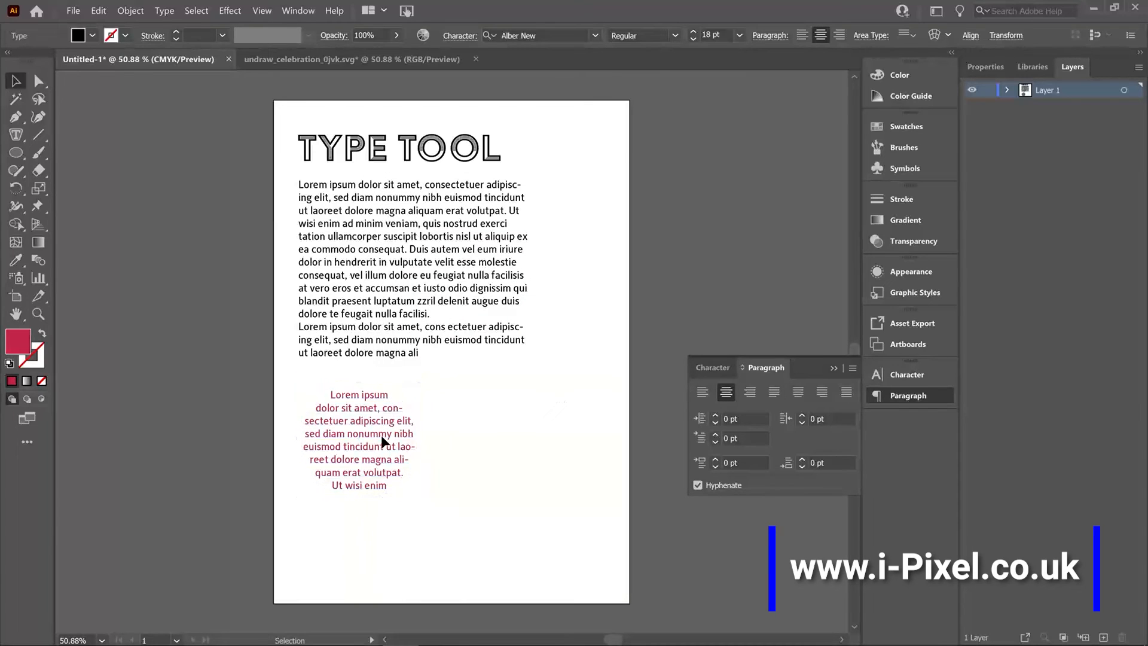
left_click_drag(382, 435, 371, 424)
Draw an open S-shaped curve in the artboard's lower half with the Pen tool and swap its fill and stroke.
left_click(17, 135)
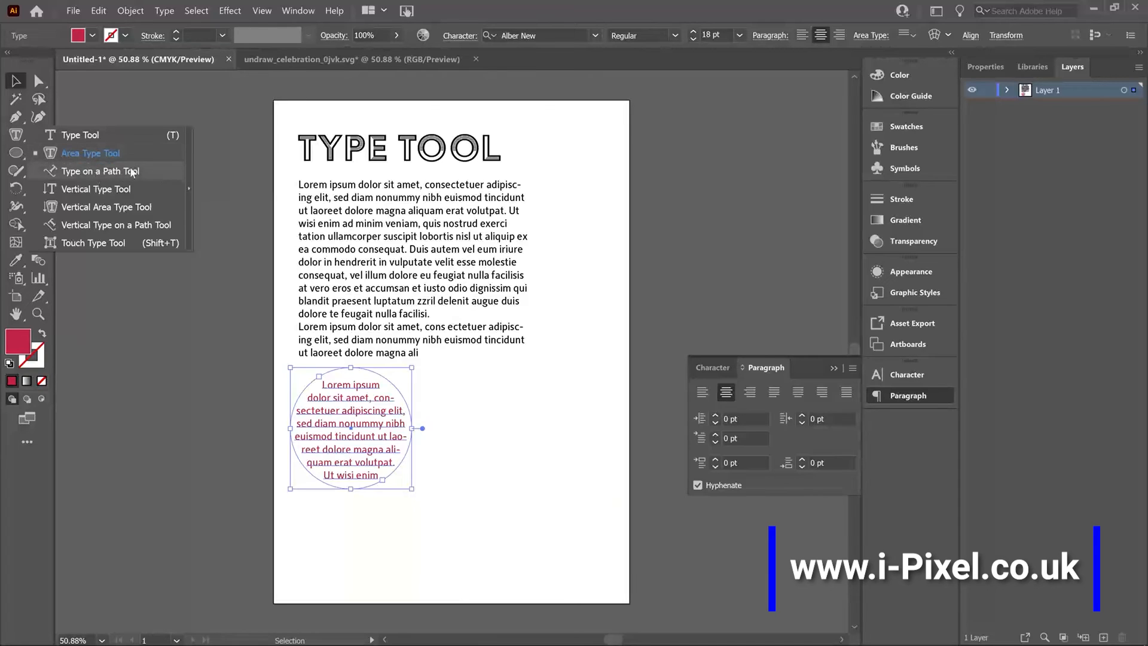
key("p")
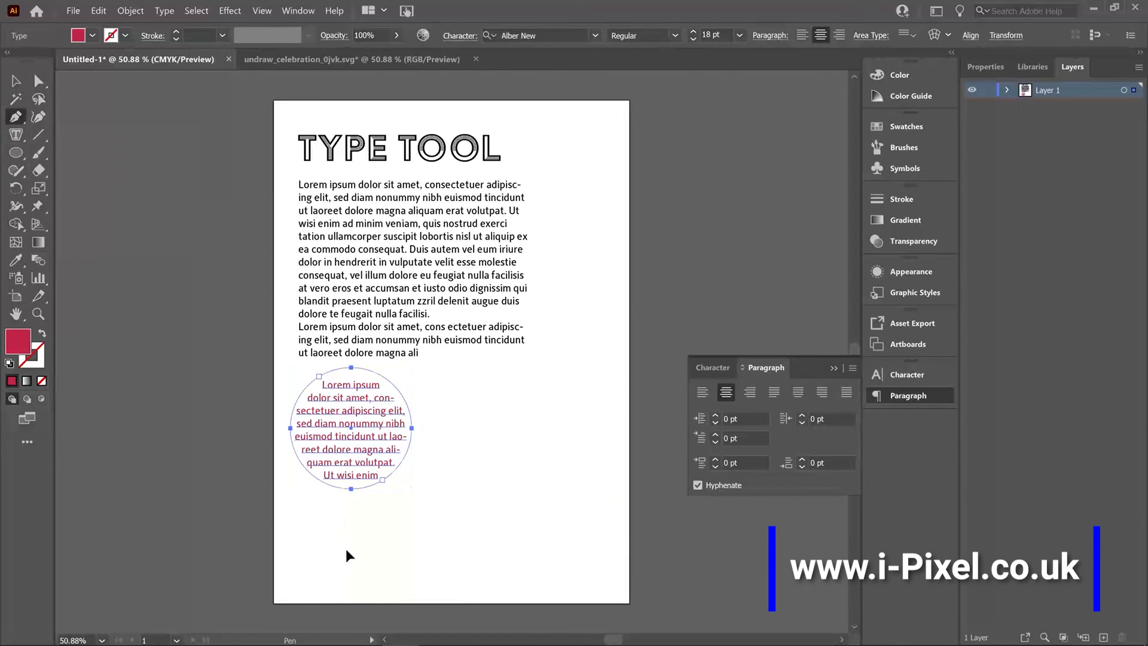
left_click(347, 549)
left_click_drag(456, 524, 482, 481)
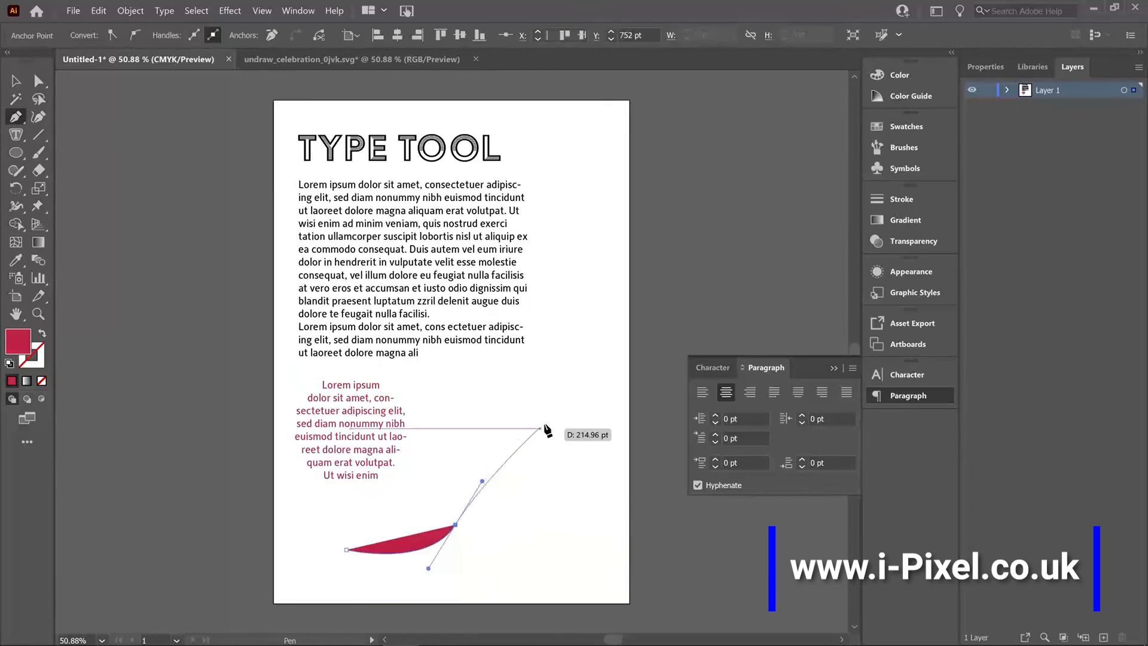
left_click_drag(544, 423, 610, 401)
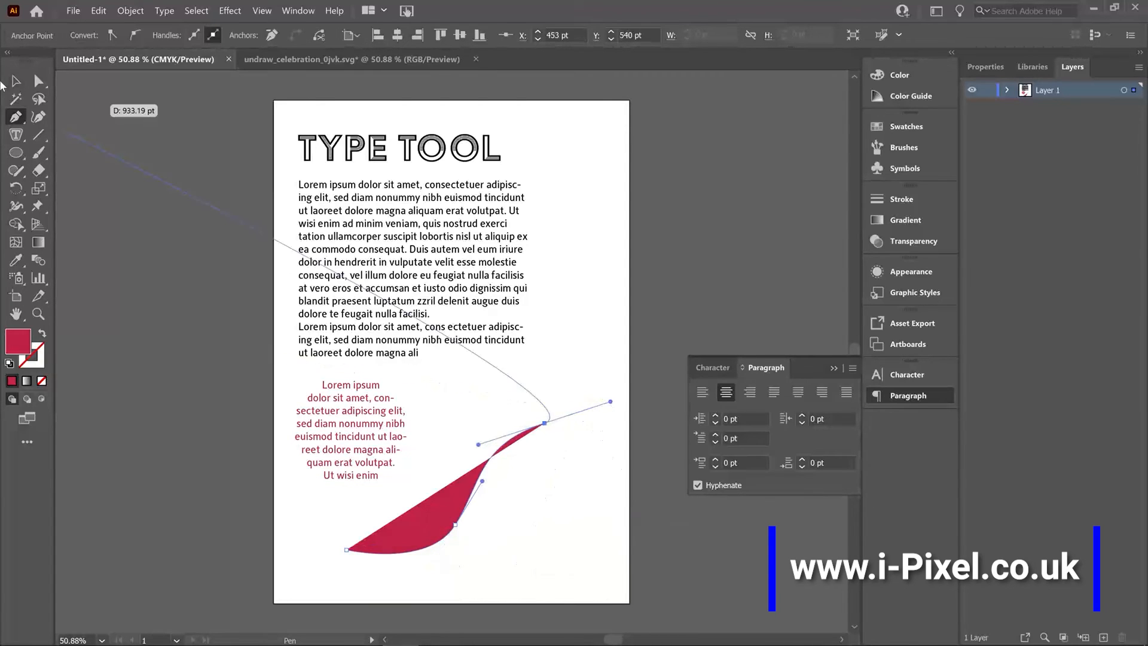
left_click(16, 81)
left_click(41, 333)
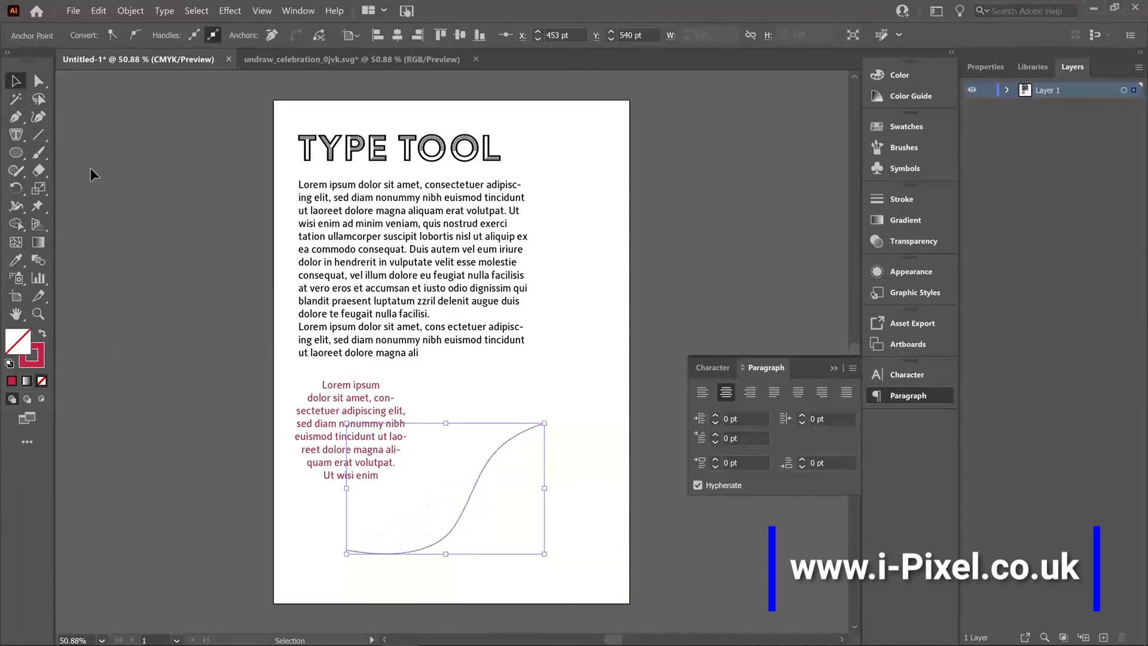
Place placeholder text along the S-shaped curve with the Type on a Path tool, starting near its lower end.
left_click_drag(16, 134, 104, 174)
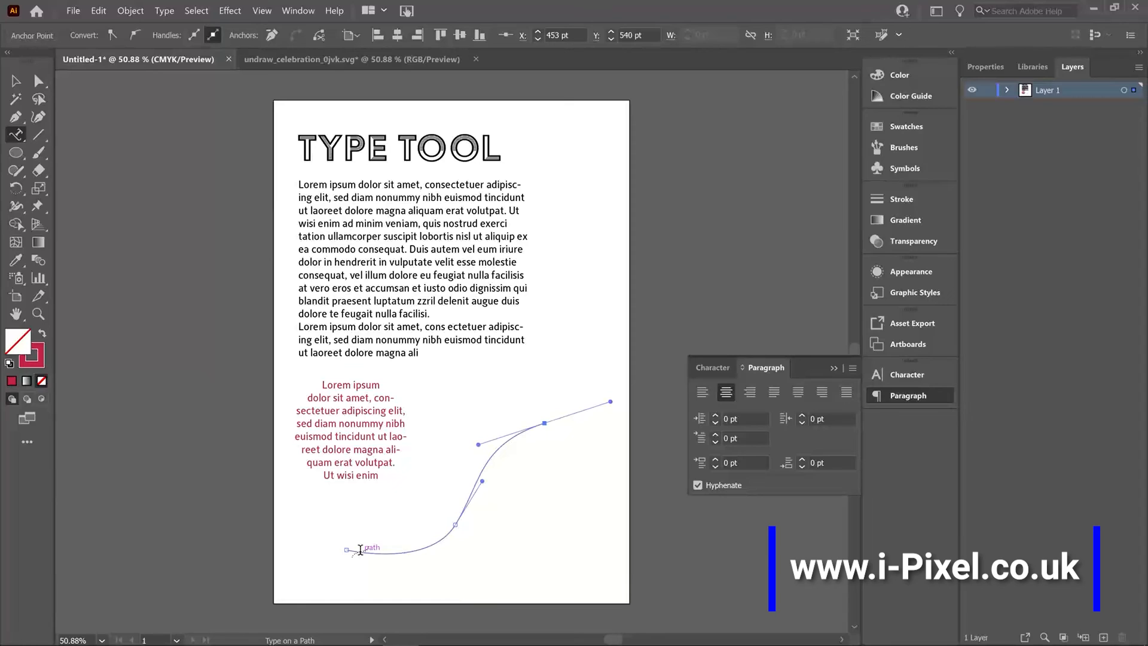
left_click(360, 550)
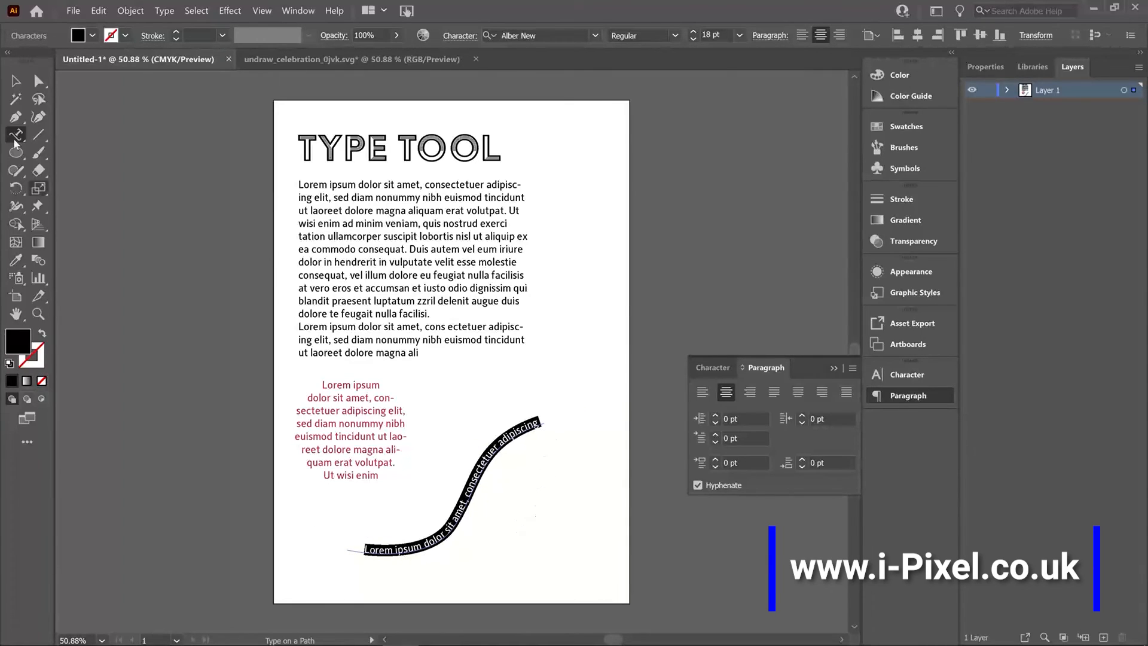
left_click(16, 81)
left_click(589, 489)
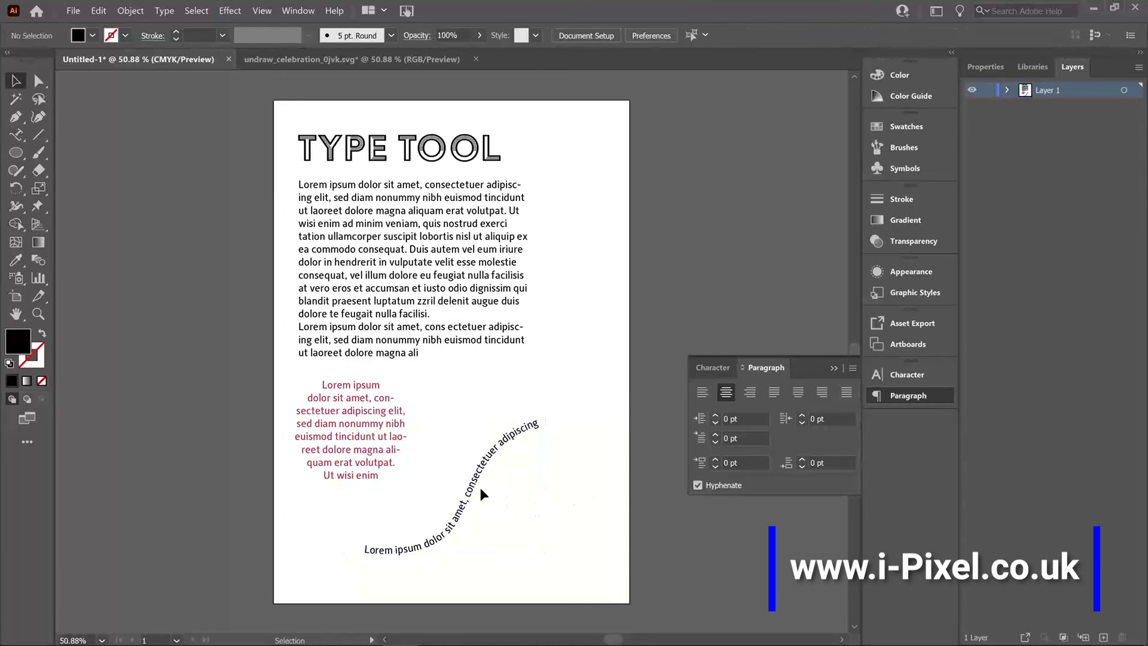
Move the curved text up and right beside the paragraph and nudge the circular text slightly up.
left_click_drag(479, 473, 537, 367)
left_click(345, 514)
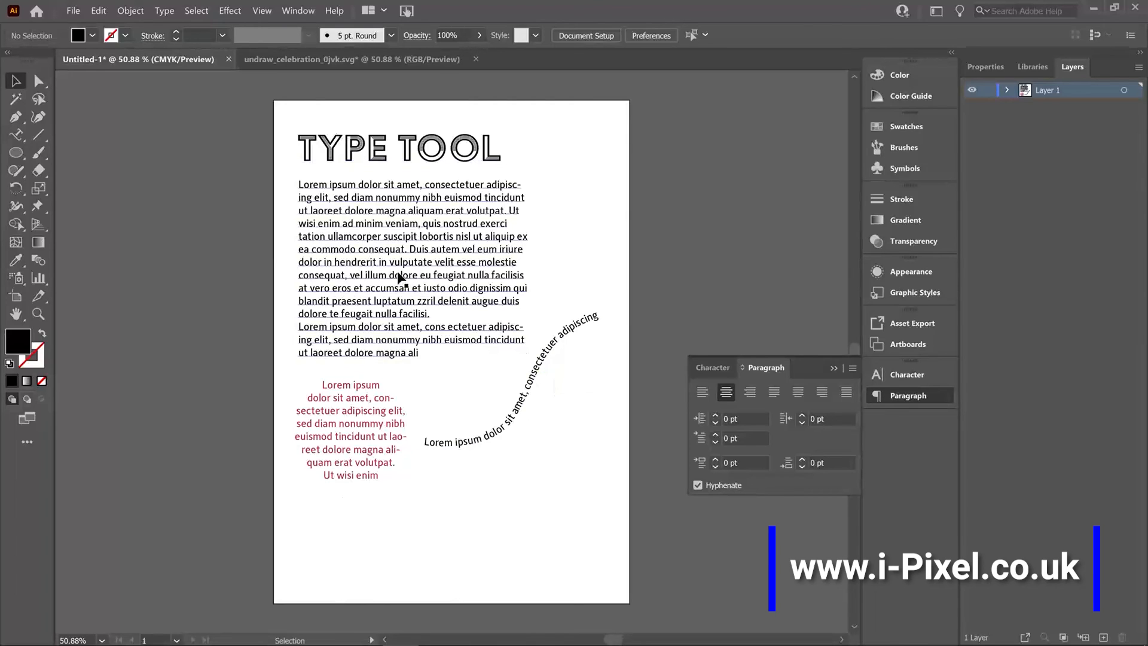
left_click_drag(539, 369, 548, 348)
left_click(525, 504)
left_click_drag(375, 418, 376, 410)
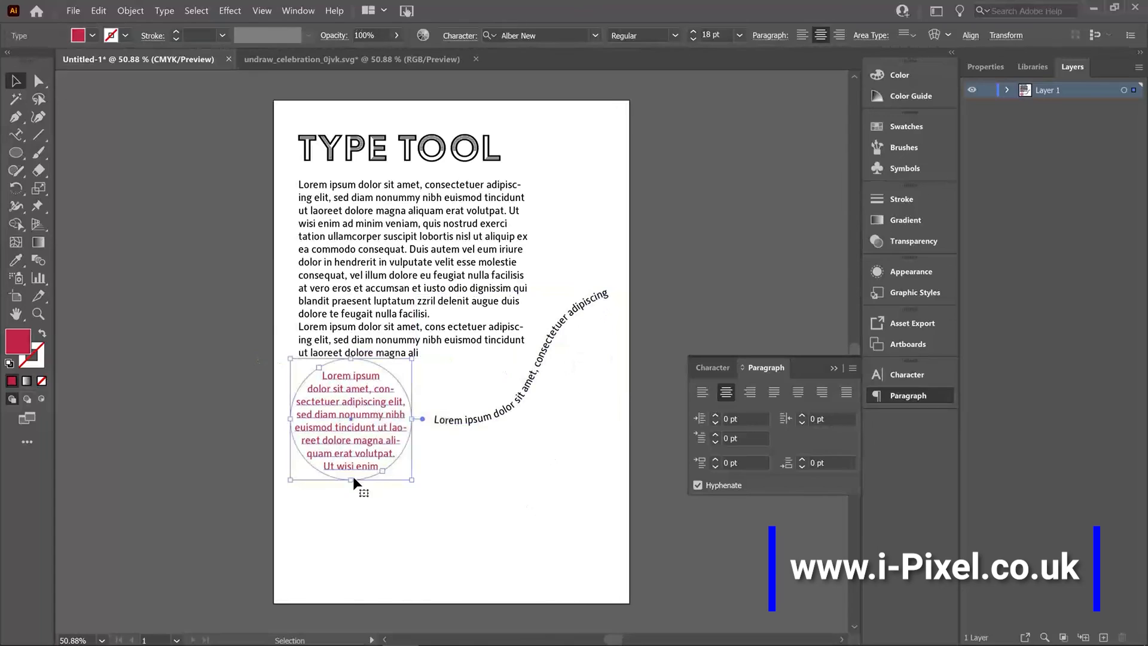
Place vertical placeholder text with the Vertical Type tool below the curved text and move it up near the artboard's right edge.
left_click(17, 137)
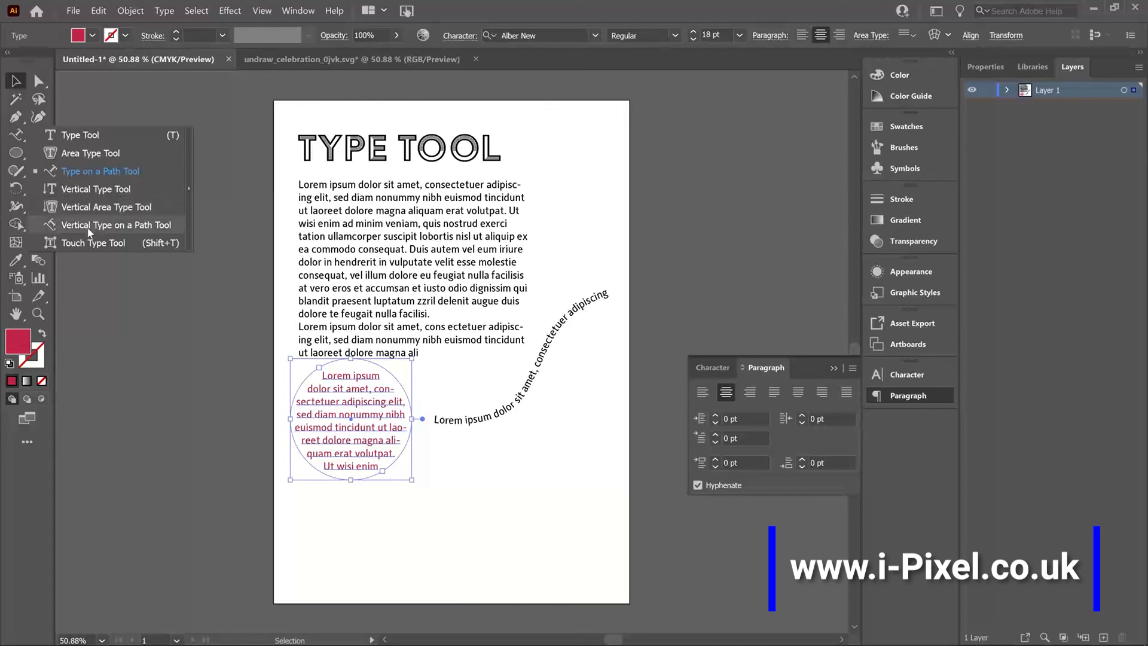
left_click(92, 188)
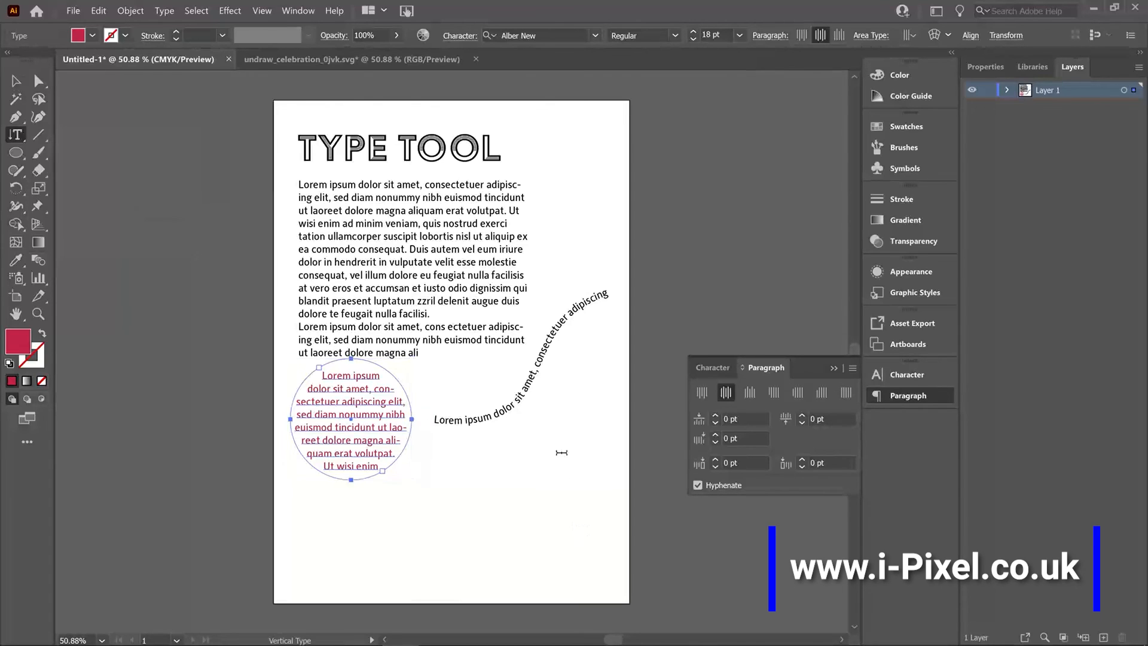
left_click(568, 402)
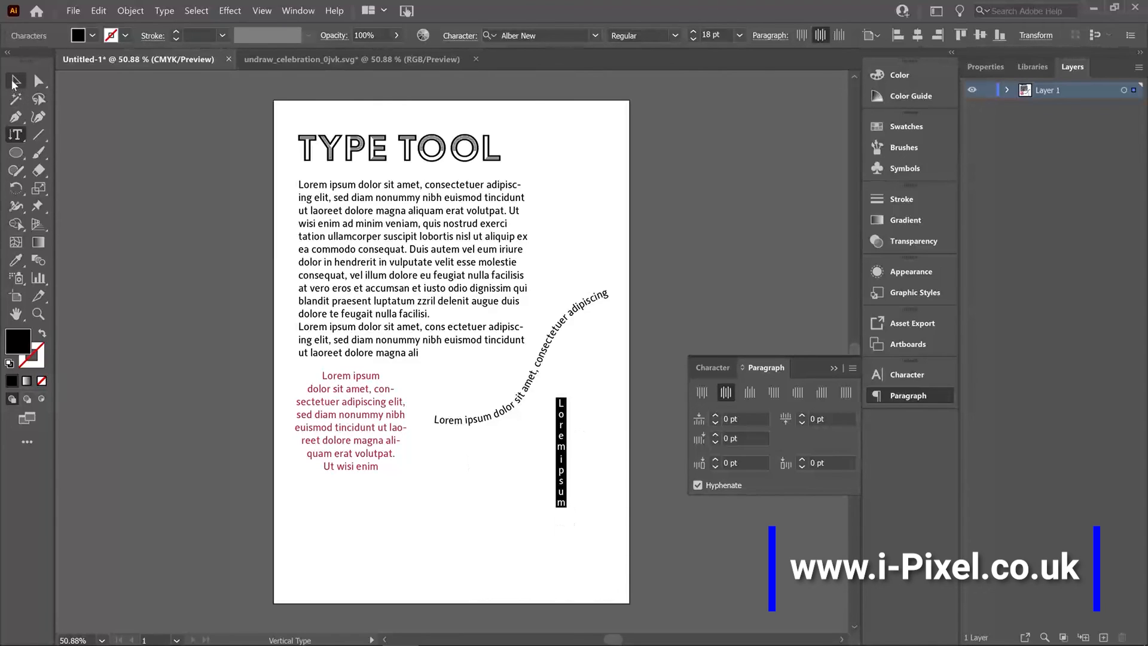
key("Escape")
left_click_drag(566, 419, 600, 365)
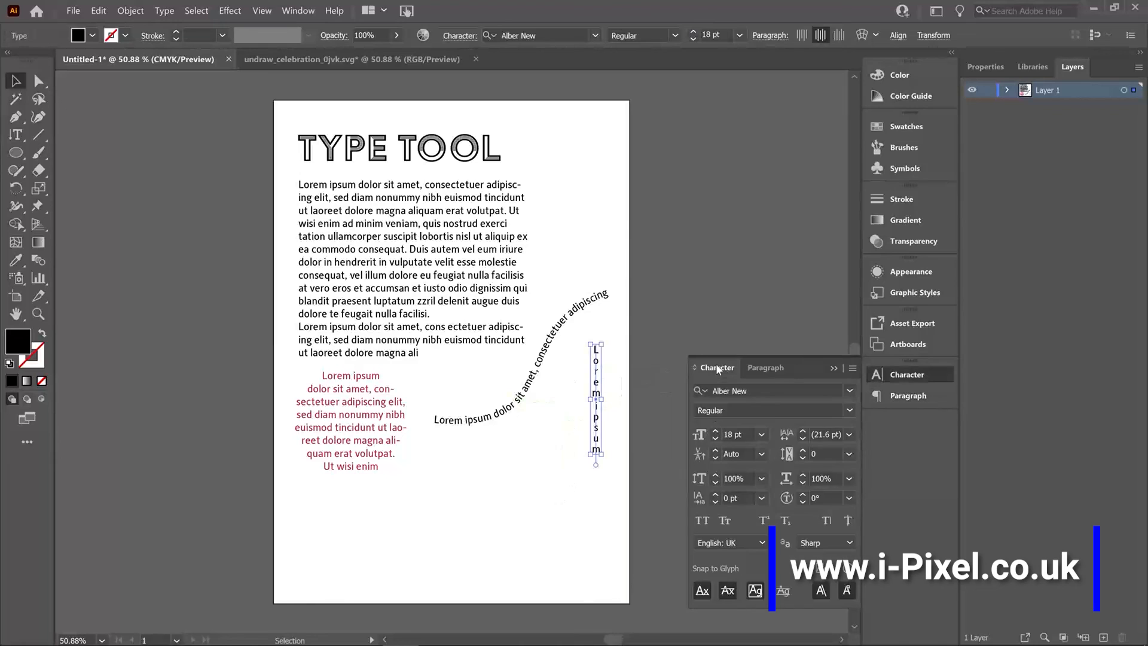
Increase the vertical text's font size by a few points, beyond 20 pt.
left_click(714, 367)
left_click(716, 432)
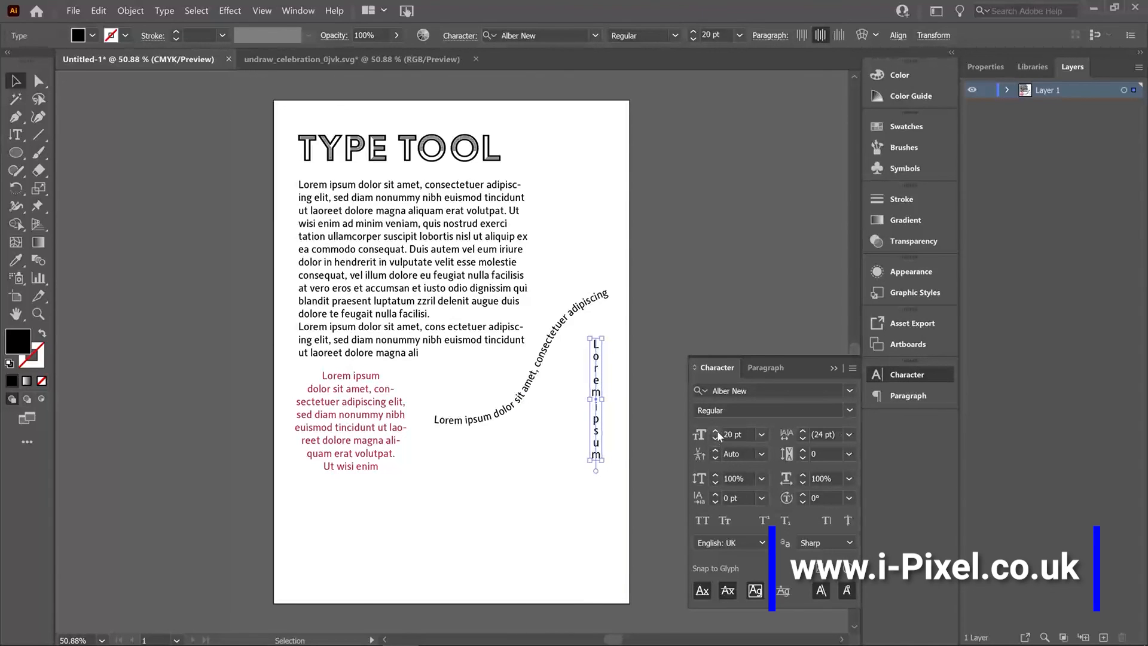
left_click(717, 432)
left_click(716, 432)
Set the leading of the lorem ipsum paragraph below the heading to 22 pt.
left_click(466, 255)
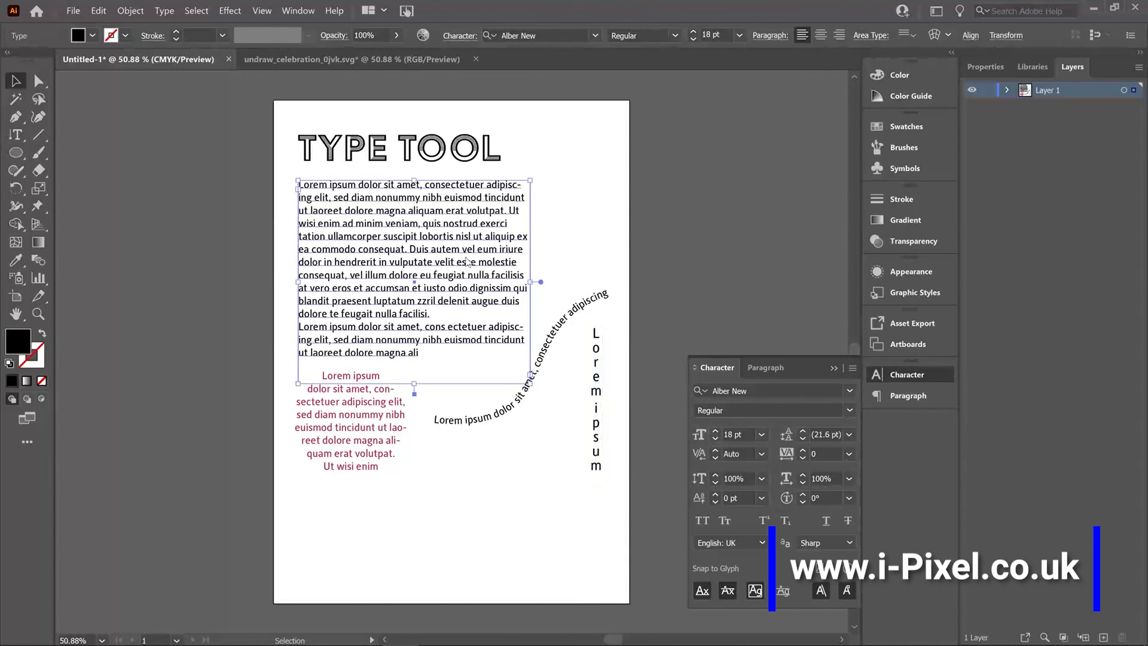
left_click(803, 431)
left_click(803, 431)
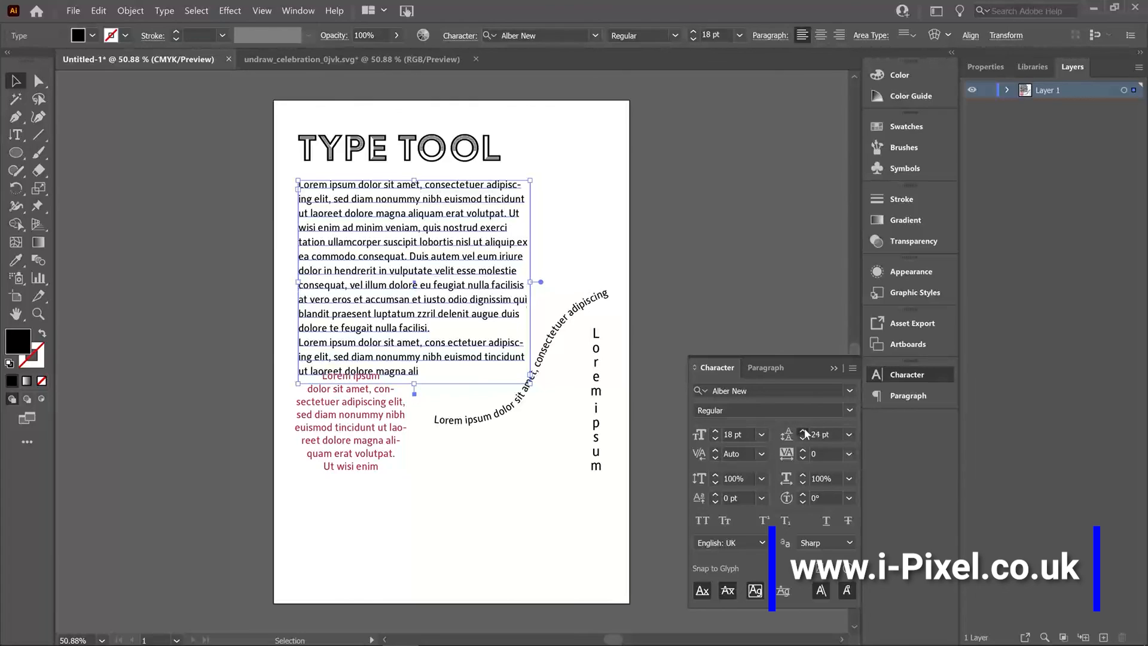
left_click(803, 432)
left_click(803, 438)
left_click(803, 439)
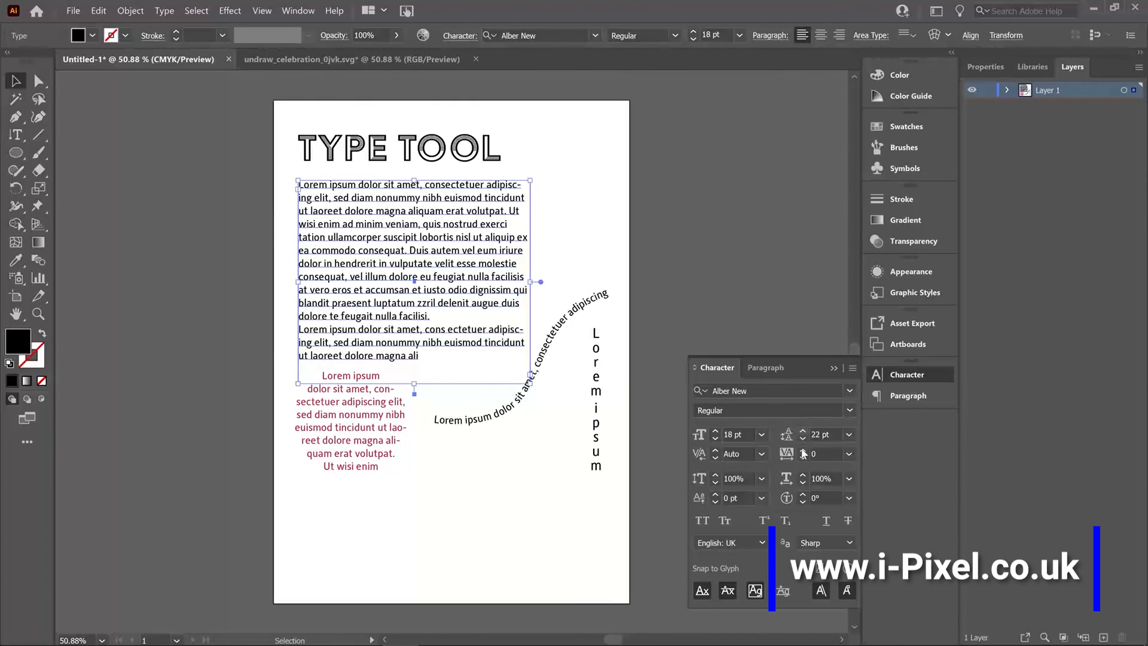
Try wider tracking on the lorem ipsum paragraph, then return it to 0.
left_click(802, 451)
left_click(802, 450)
left_click(803, 451)
left_click(803, 450)
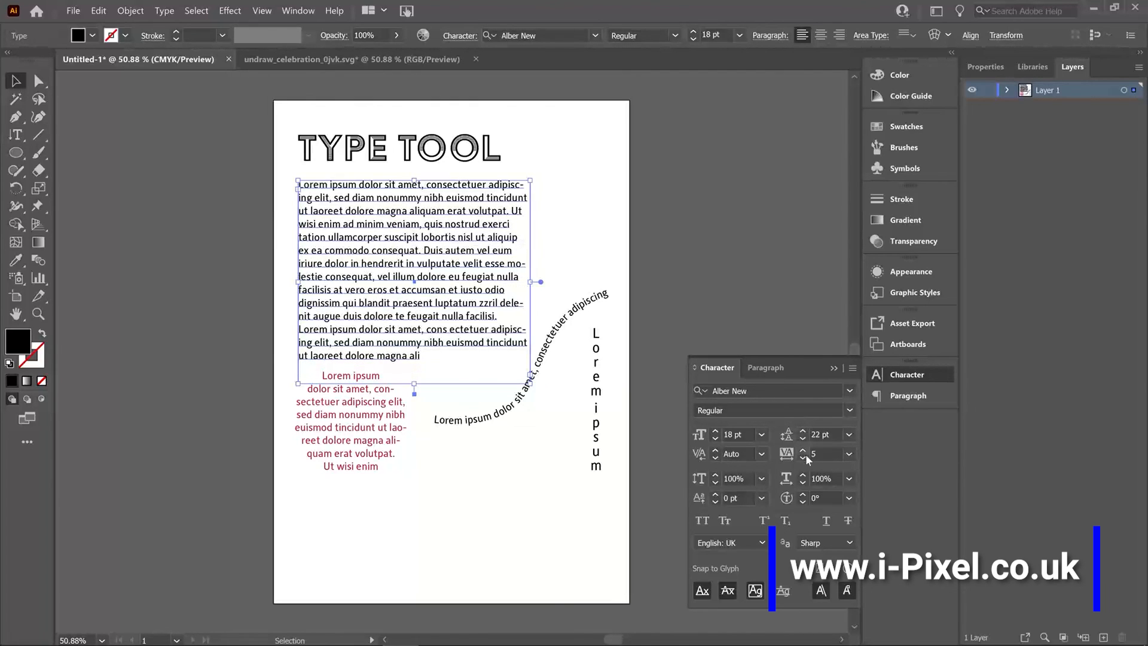
left_click(802, 458)
left_click(802, 457)
left_click(802, 458)
left_click(802, 457)
left_click(802, 457)
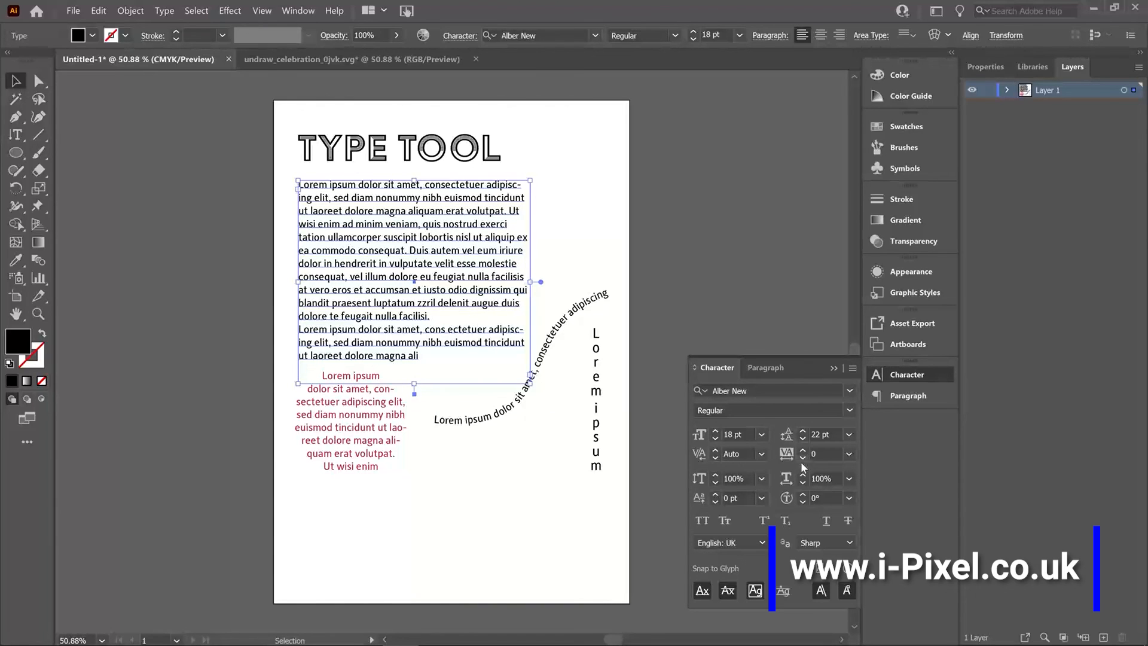
Space out the text objects by nudging the paragraph and curved text slightly up and moving the red circular text down.
left_click(386, 143)
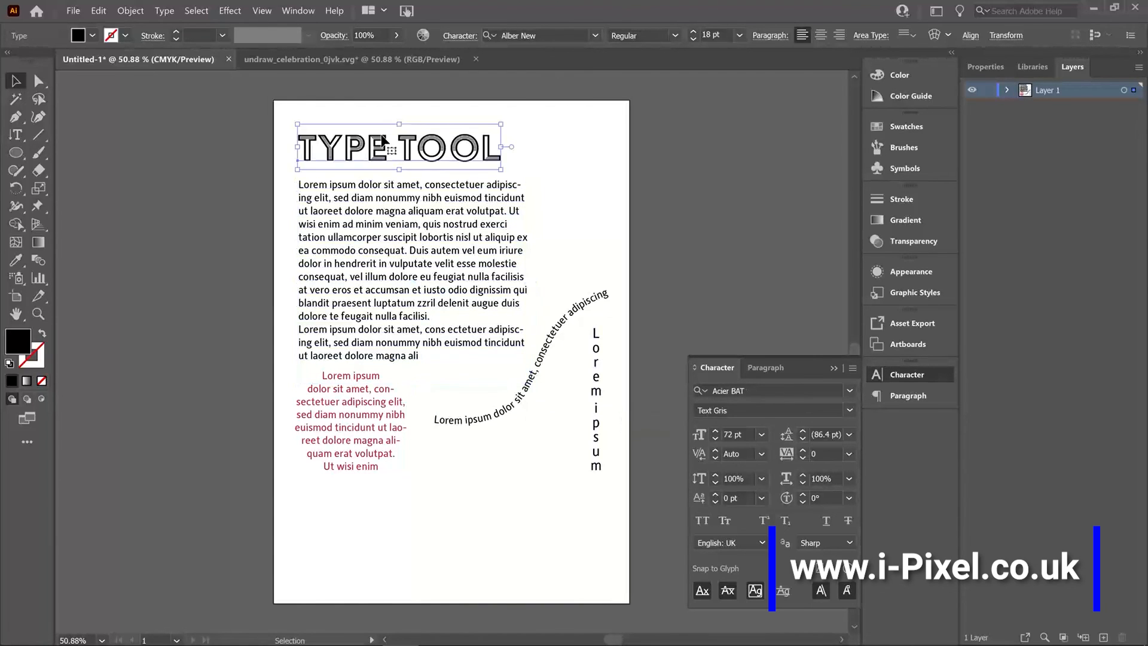
left_click_drag(398, 275, 398, 267)
left_click_drag(346, 461, 336, 508)
left_click_drag(519, 396, 512, 385)
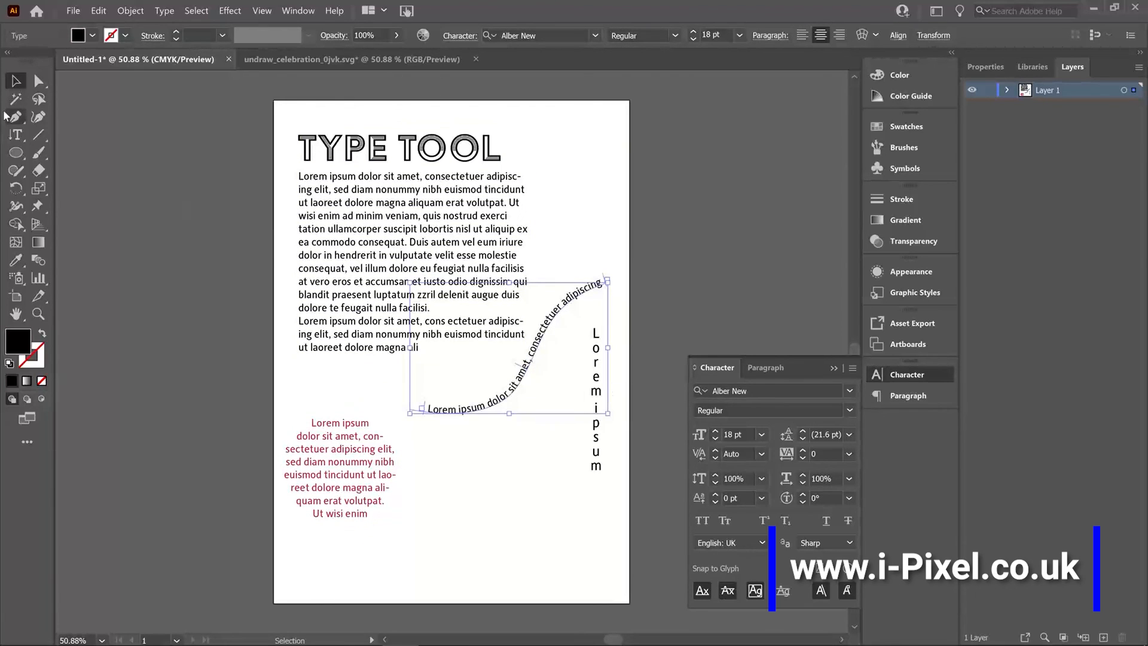
Open the list of type tool variants to choose another vertical type tool.
left_click_drag(15, 135, 85, 192)
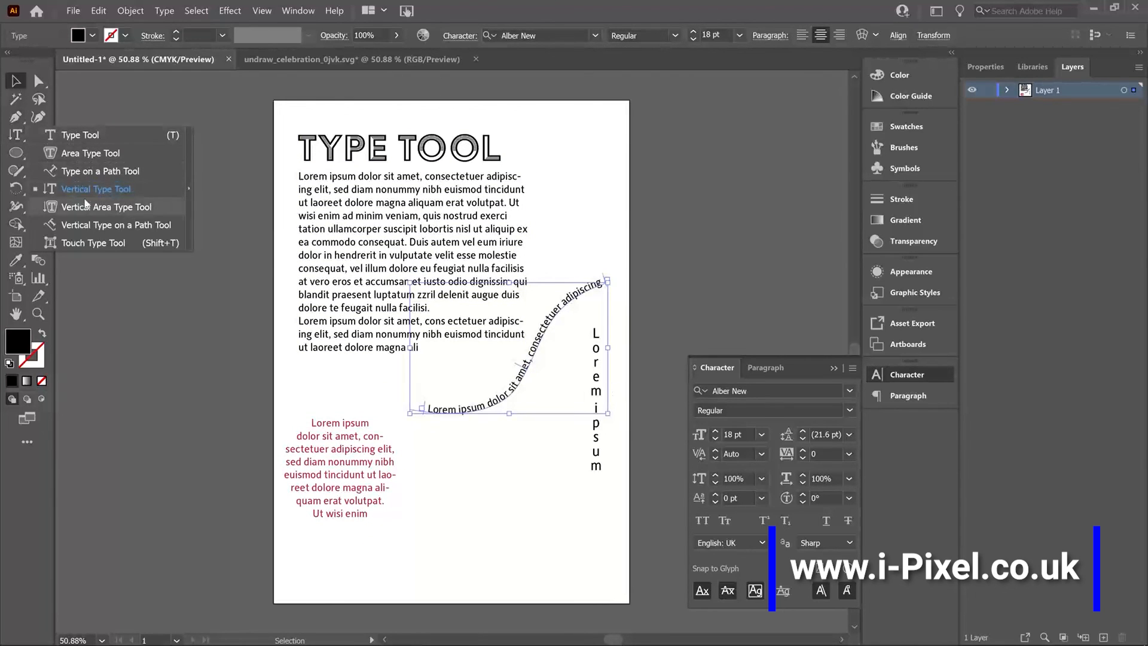